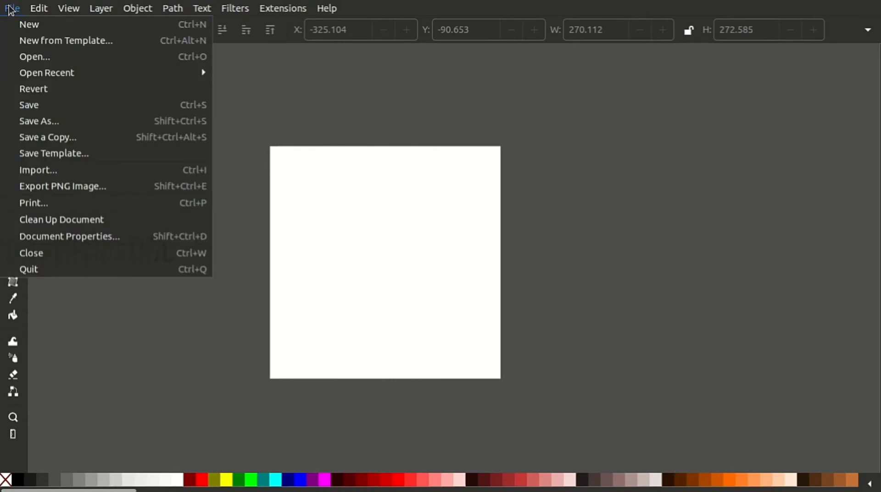
left_click(72, 171)
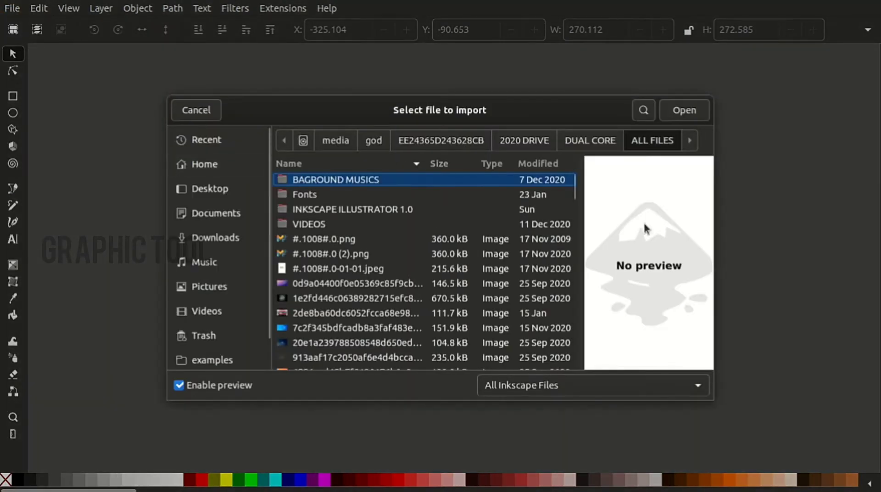
left_click_drag(574, 193, 575, 362)
scroll(339, 183, "up", 2)
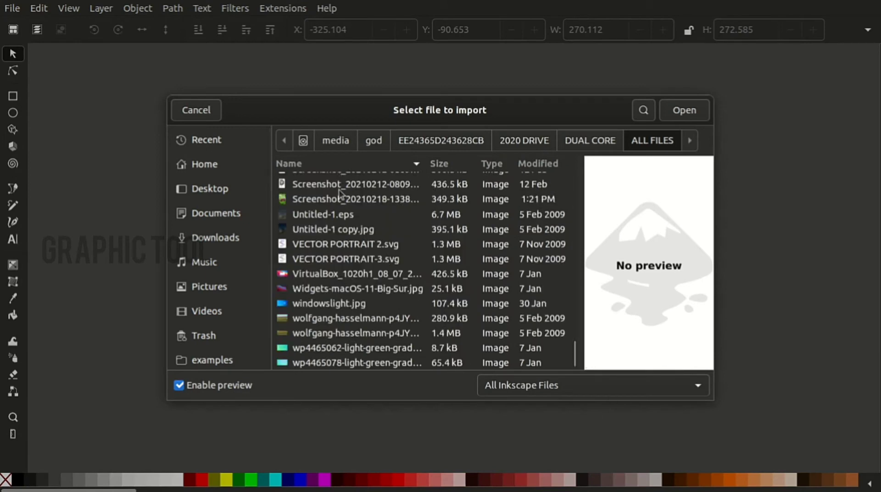
double_click(342, 199)
left_click(546, 324)
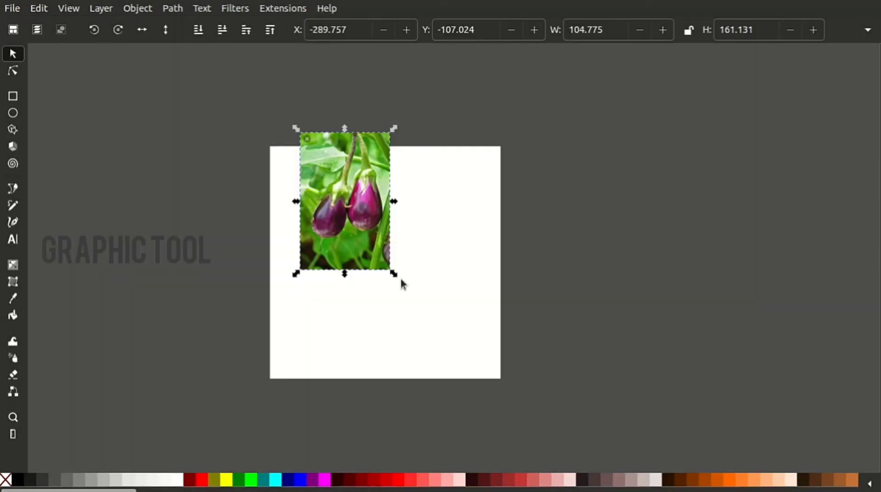
Step: Enlarge the eggplant photo to about 201 by 310, position it over the page and lock it
left_click_drag(394, 274, 473, 398)
mouse_move(428, 322)
left_mouse_down()
mouse_move(419, 320)
mouse_move(425, 313)
left_mouse_up()
right_click(408, 312)
left_click(492, 467)
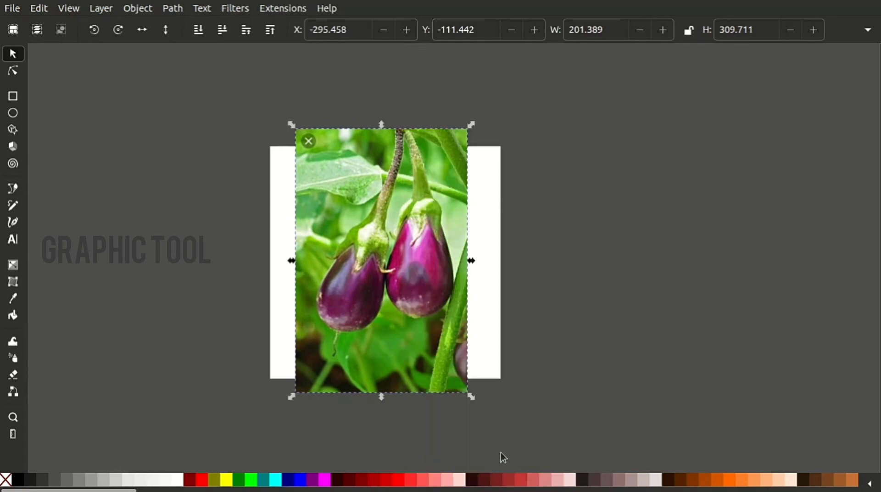
Step: Trace the stem and leafy cap of the right-hand eggplant as a closed Bezier path with no fill
scroll(447, 222, "up", 2, "ctrl")
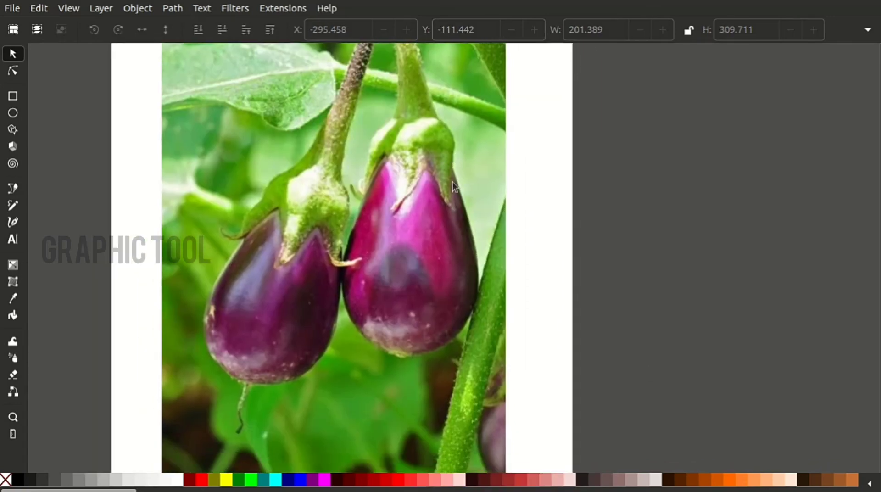
left_click(13, 188)
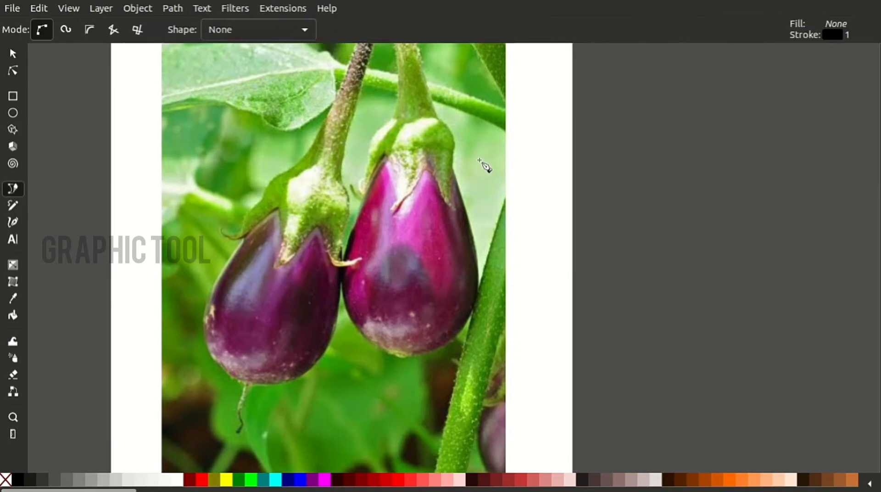
scroll(407, 122, "up", 1, "ctrl")
scroll(407, 122, "up", 7)
left_click_drag(344, 114, 352, 135)
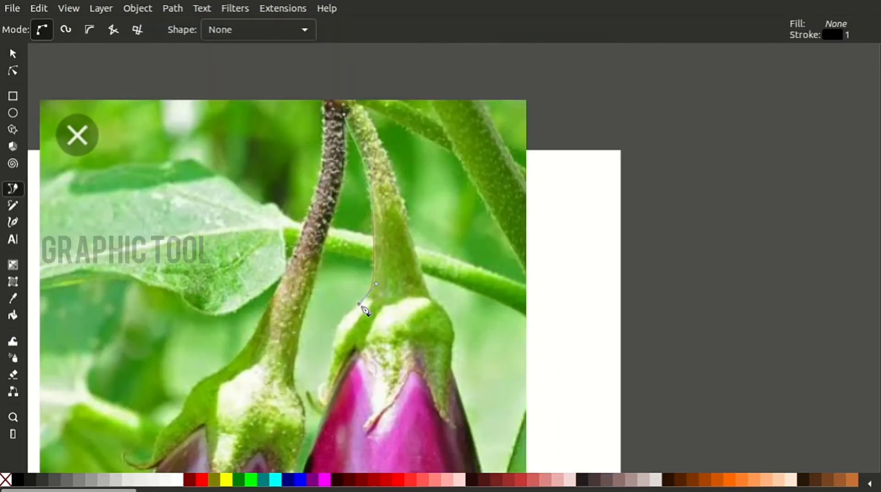
scroll(339, 340, "down", 3)
scroll(339, 340, "left", 1)
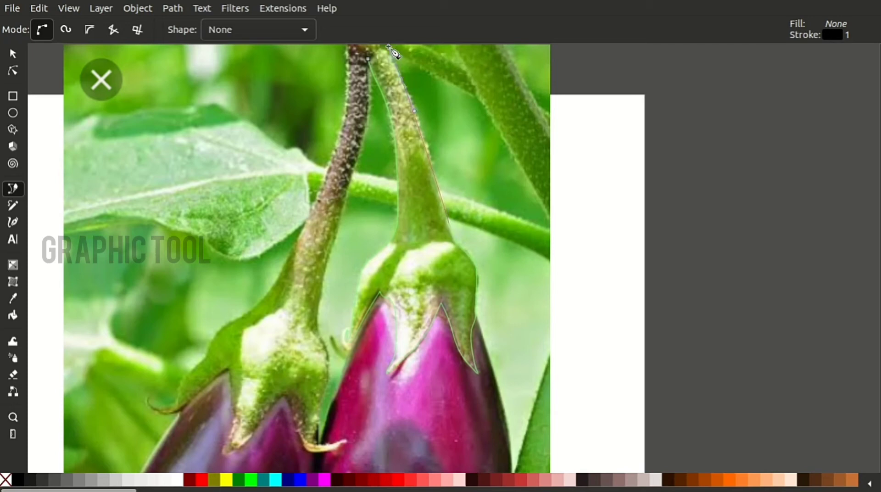
left_click(365, 60)
key("space")
key("space")
Step: Trace the right-hand eggplant's body as a closed Bezier path about 79 by 134, running up beneath the cap
scroll(485, 229, "up", 1)
left_click(467, 209)
left_click_drag(494, 310, 437, 236)
left_click_drag(456, 293, 463, 335)
left_click_drag(441, 455, 437, 461)
scroll(438, 460, "down", 5)
scroll(437, 461, "left", 1)
left_click_drag(406, 294, 338, 299)
key("BackSpace")
left_click_drag(437, 281, 406, 294)
left_click_drag(271, 222, 256, 171)
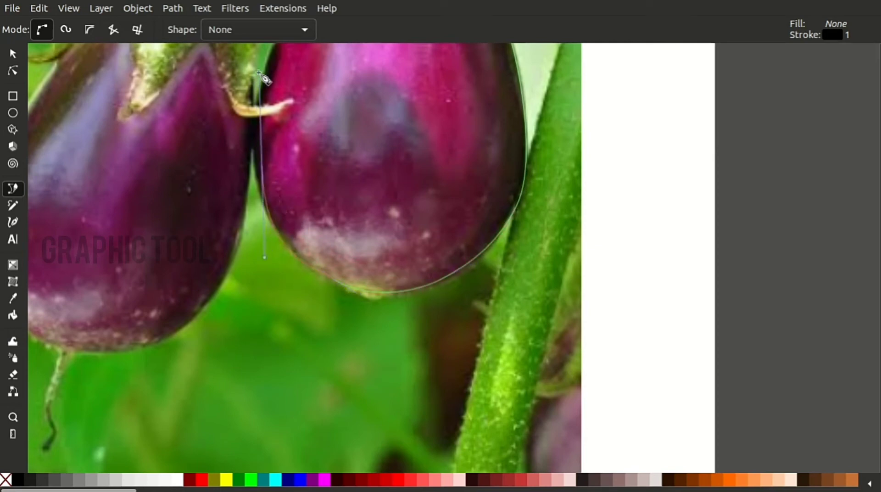
left_click_drag(261, 101, 260, 101)
scroll(275, 183, "up", 4)
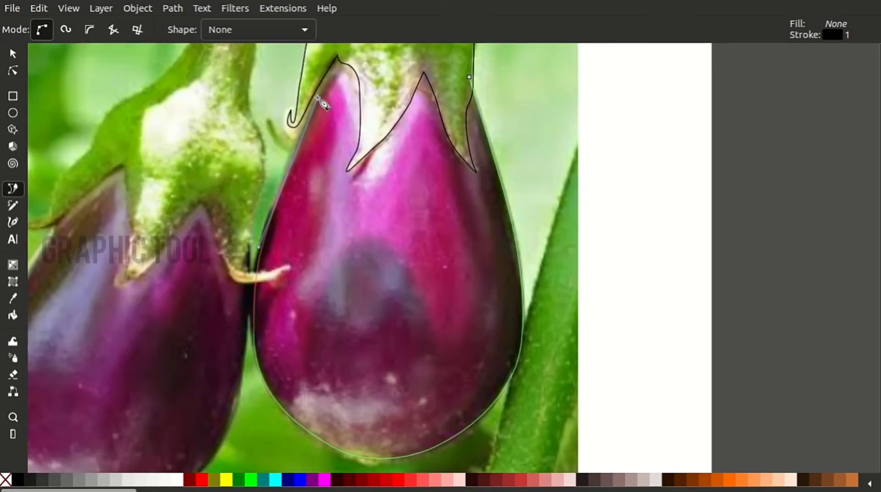
left_click_drag(317, 97, 317, 94)
scroll(317, 82, "up", 5)
scroll(317, 83, "right", 1)
left_click(440, 279)
key("s")
left_click(571, 268)
Step: Draw a closed crescent over the left side of the right-hand eggplant, overshooting its outer edge, and fill it with cyan
scroll(576, 319, "down", 7)
scroll(575, 319, "left", 1)
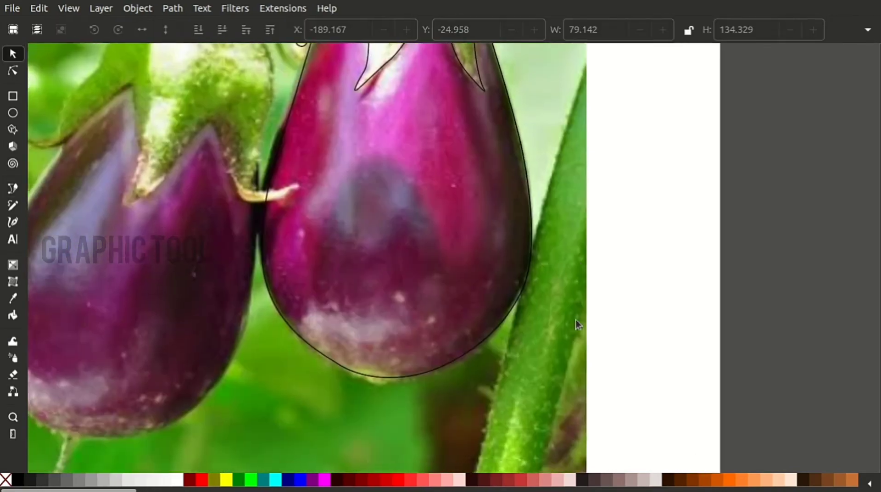
scroll(576, 319, "down", 2)
key("b")
scroll(382, 323, "up", 2)
left_click(400, 231)
scroll(367, 301, "down", 5)
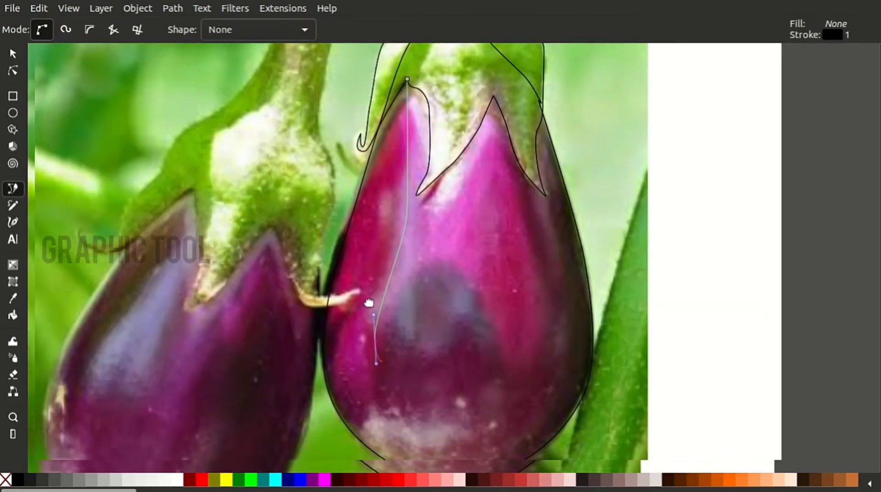
scroll(368, 301, "right", 2)
left_click_drag(289, 174, 326, 245)
scroll(330, 248, "up", 4)
scroll(330, 247, "left", 1)
left_click_drag(387, 464, 317, 459)
left_click_drag(241, 220, 244, 159)
scroll(244, 158, "up", 5)
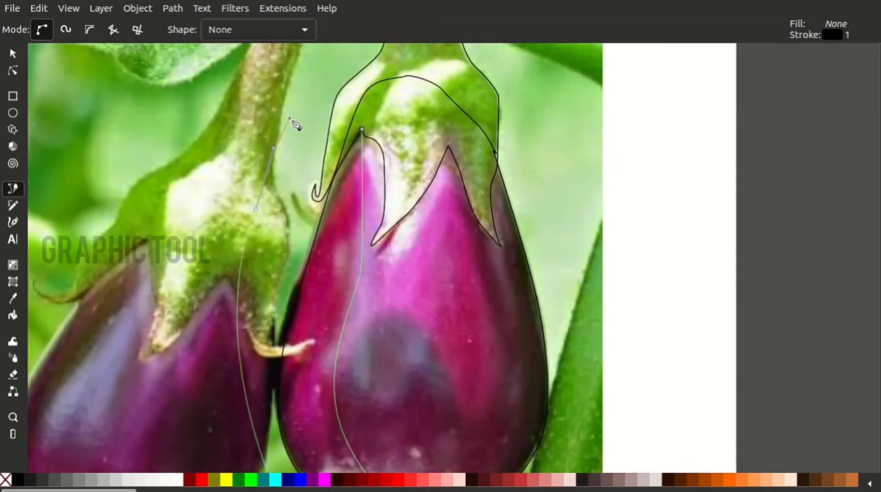
left_click(312, 80)
left_click(361, 130)
key("s")
left_click(276, 479)
Step: Duplicate the body outline and intersect the copy with the cyan crescent using the Intersection operation
scroll(562, 288, "down", 5)
left_click(555, 288)
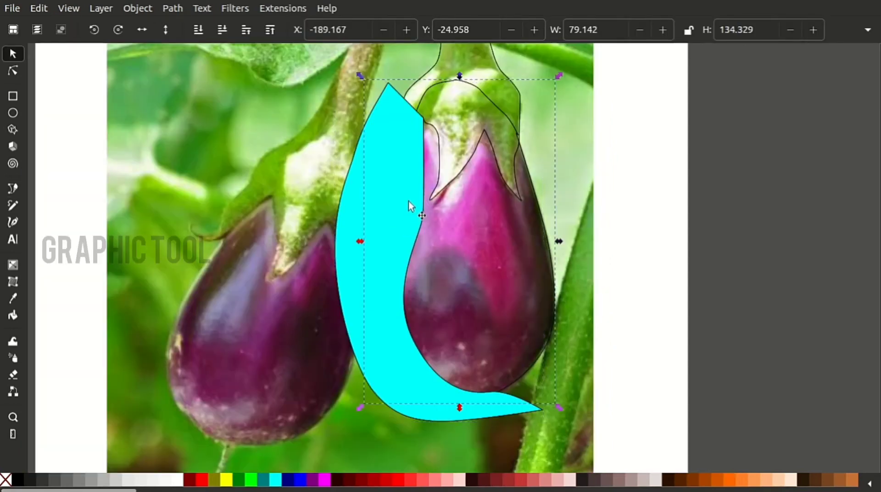
right_click(553, 236)
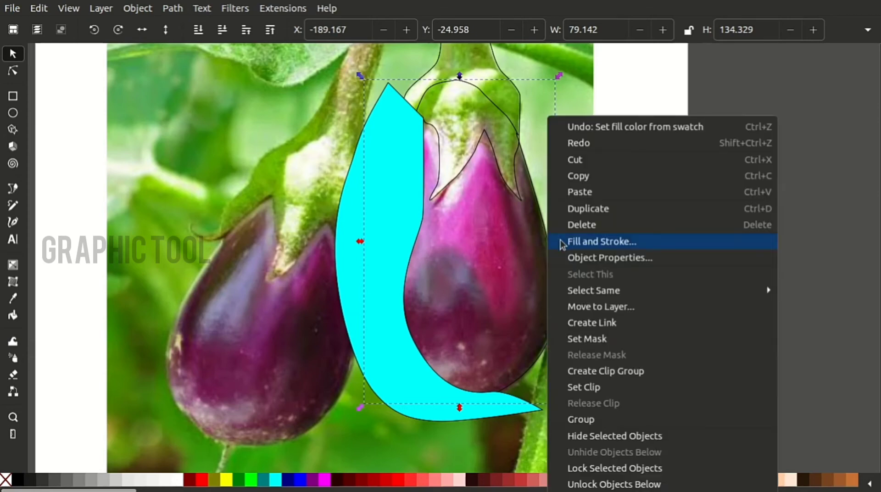
left_click(605, 209)
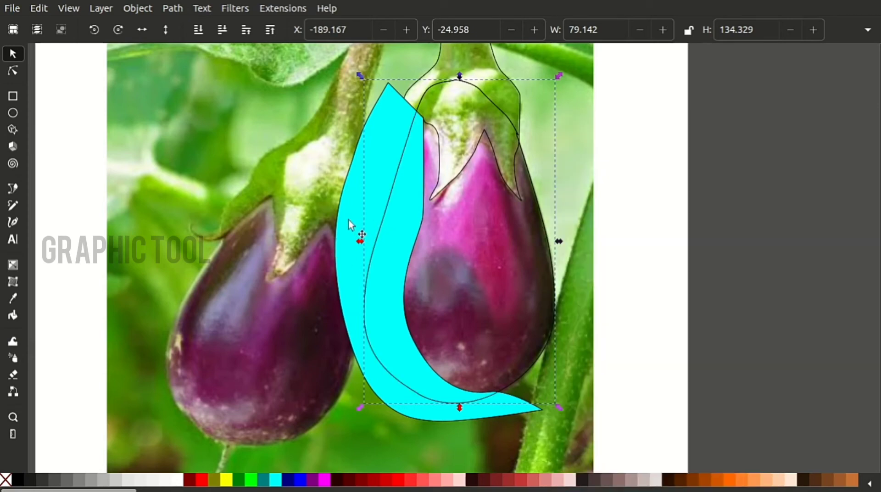
left_click(349, 219)
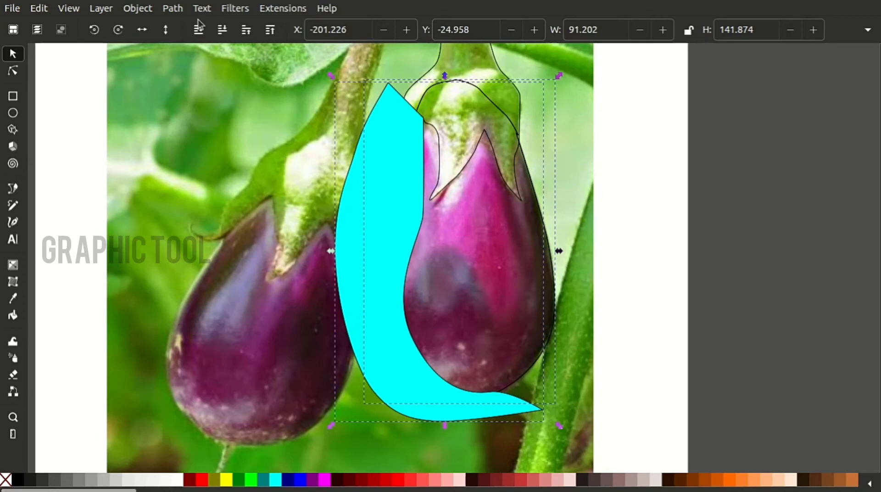
left_click(173, 8)
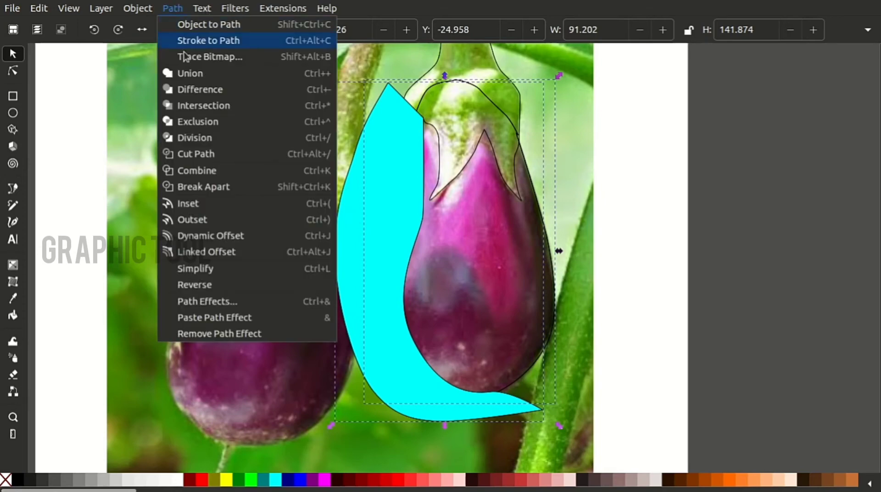
left_click(209, 106)
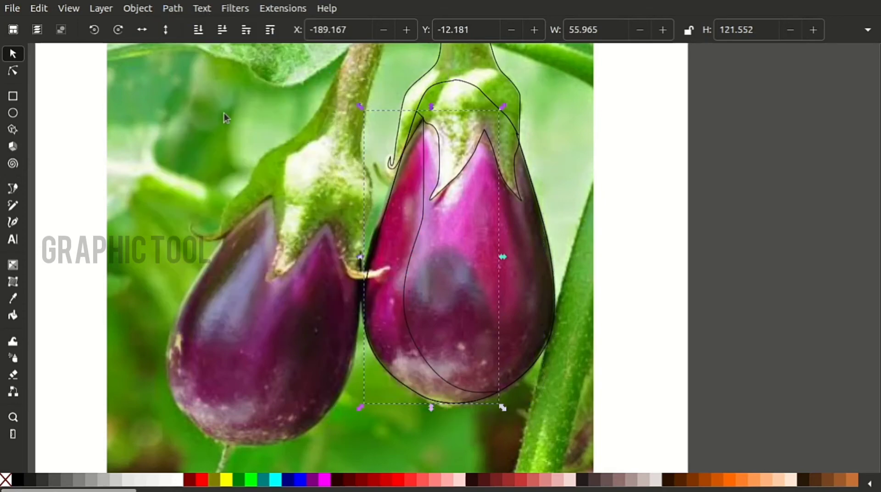
Step: Try a bright green fill on the trimmed crescent, remove the fill again and deselect it
left_click(252, 481)
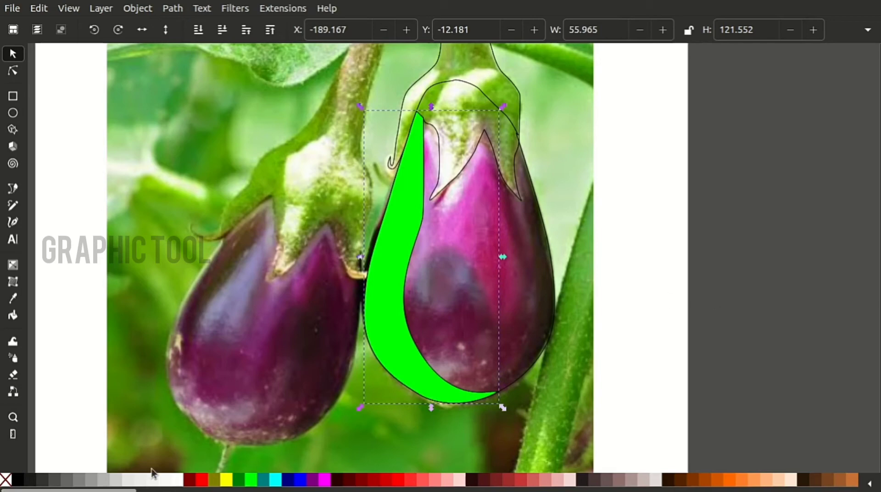
left_click(5, 481)
left_click(674, 278)
Step: Draw a closed shape about 59 by 118 over the eggplant's right edge, extending past the body outline, and fill it with cyan
left_click_drag(537, 259, 439, 211)
scroll(439, 210, "up", 1)
key("b")
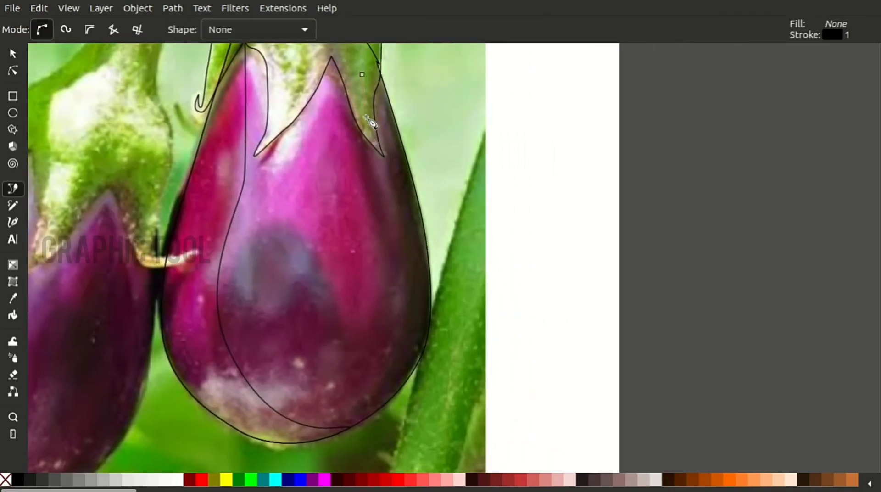
left_click_drag(371, 401, 368, 419)
key("BackSpace")
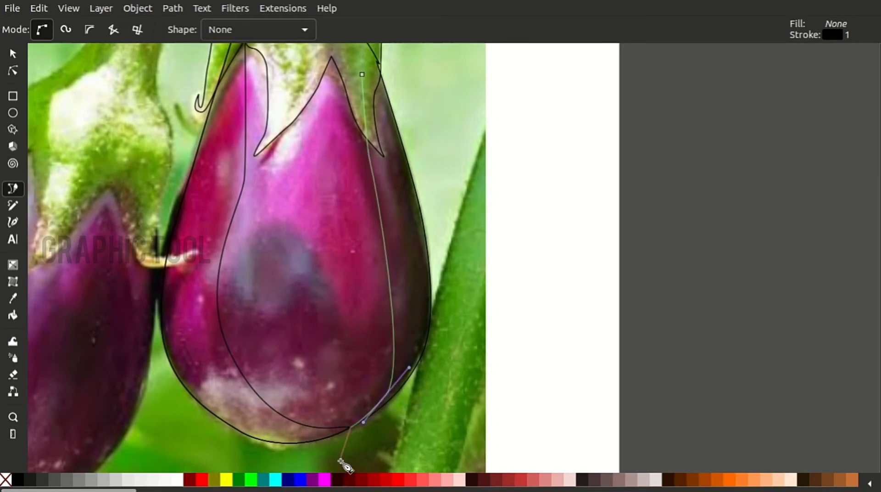
left_click_drag(510, 192, 482, 113)
left_click_drag(475, 110, 505, 268)
left_click_drag(443, 234, 392, 199)
left_click(392, 232)
key("s")
left_click_drag(392, 231, 422, 103)
left_click(277, 480)
key("Escape")
scroll(421, 155, "down", 1)
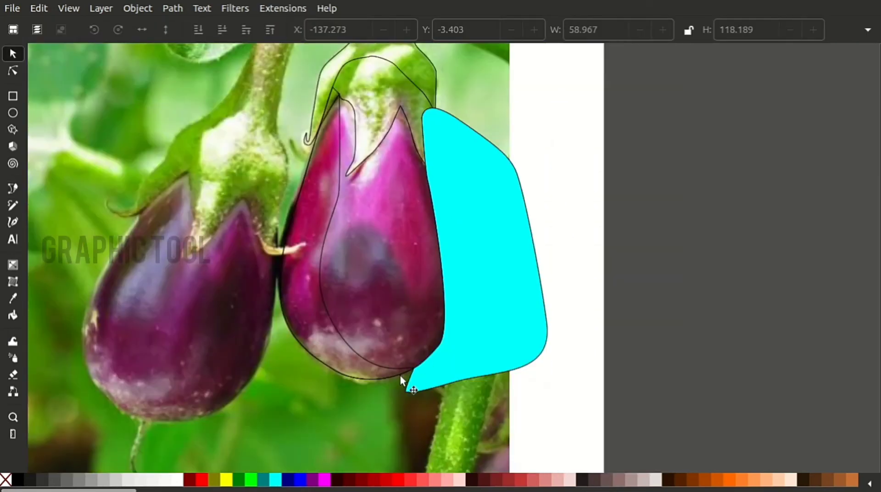
Step: Duplicate the body outline, raise the cyan right-side shape to the top and intersect it with the copy
left_click(401, 375)
left_click(223, 33)
left_click(292, 332)
key("ctrl+d")
left_click(473, 220)
left_click(270, 30)
left_click(370, 380, "shift")
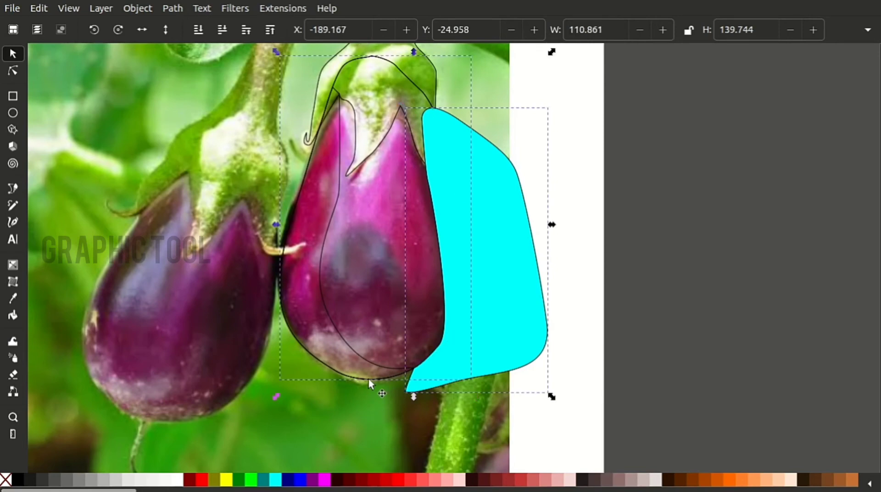
key("ctrl+asterisk")
key("Escape")
scroll(470, 275, "up", 2)
scroll(449, 257, "down", 2)
scroll(505, 171, "down", 2)
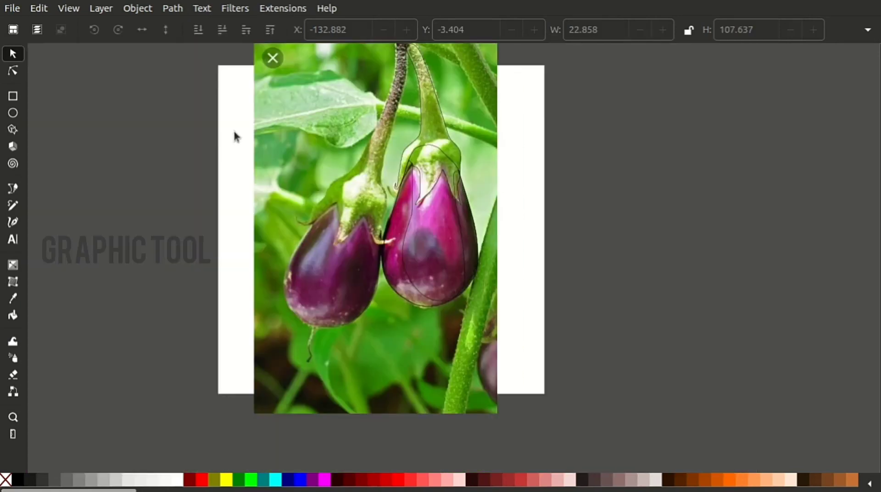
Step: Set the stroke width of the stem and cap outline to 0.965 mm
key("ctrl+shift+f")
left_click_drag(439, 127, 360, 176)
left_click_drag(493, 249, 487, 237)
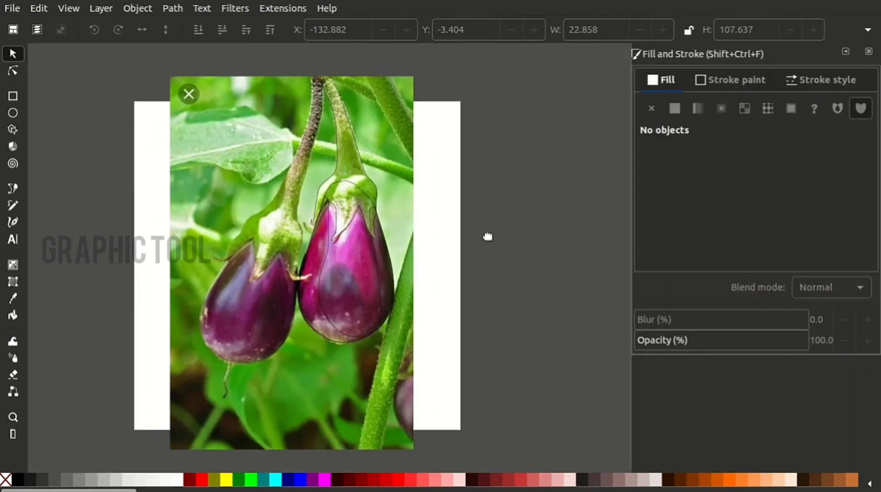
left_click(374, 181)
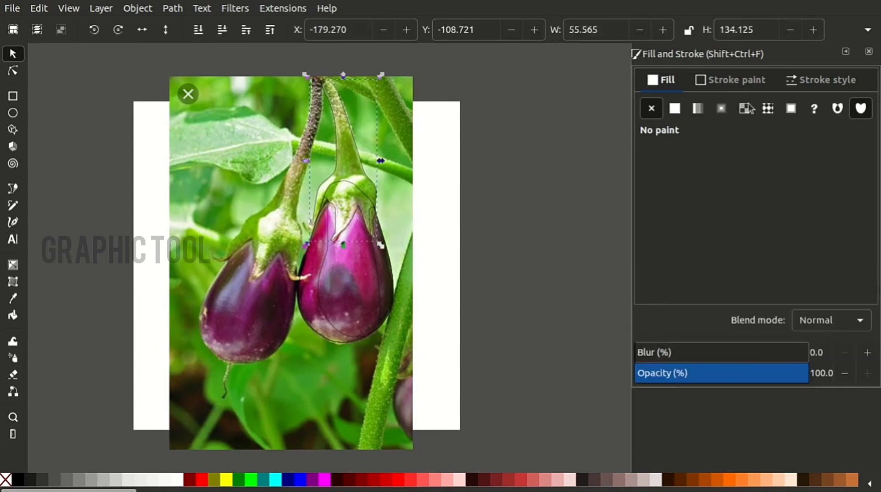
left_click(856, 79)
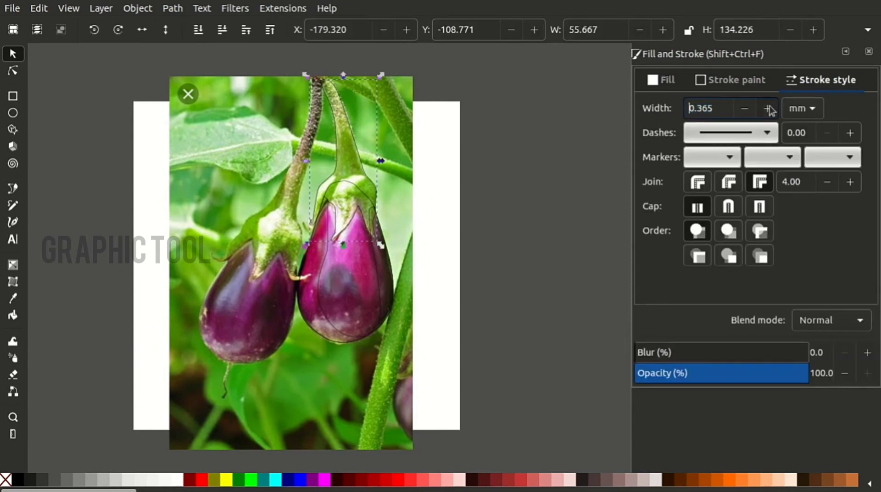
left_click(768, 109)
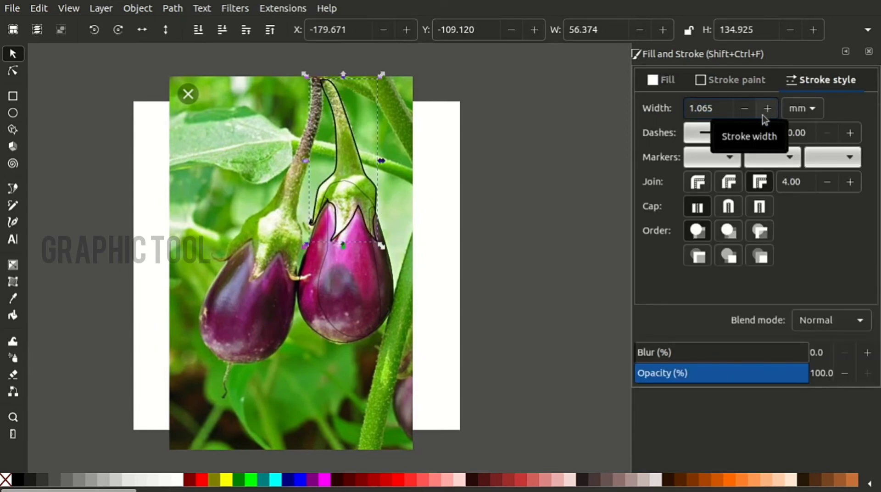
left_click(495, 189)
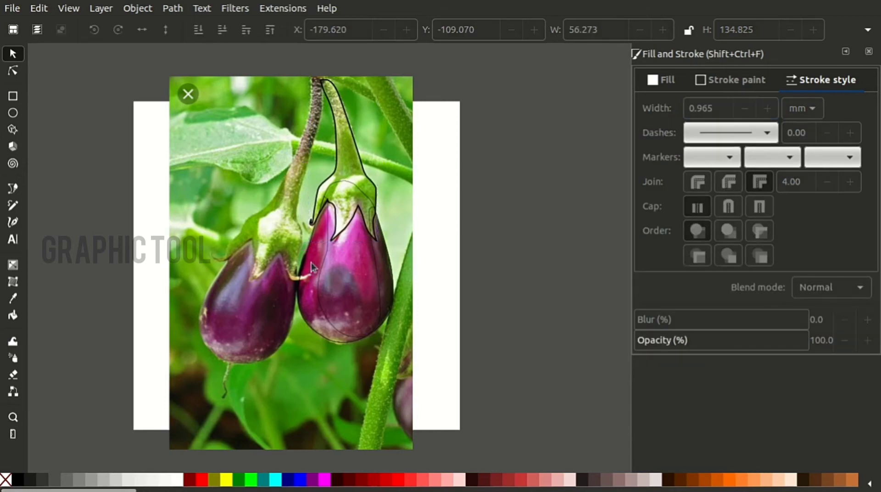
Step: Set the eggplant body outline's stroke width to 0.965 mm and close the Fill and Stroke settings
scroll(353, 334, "up", 1)
left_click(332, 351)
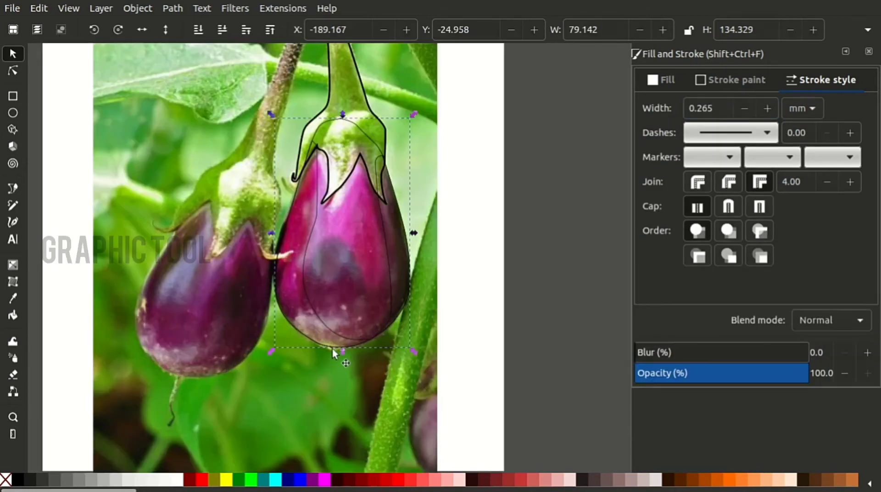
left_click(766, 110)
left_click(766, 111)
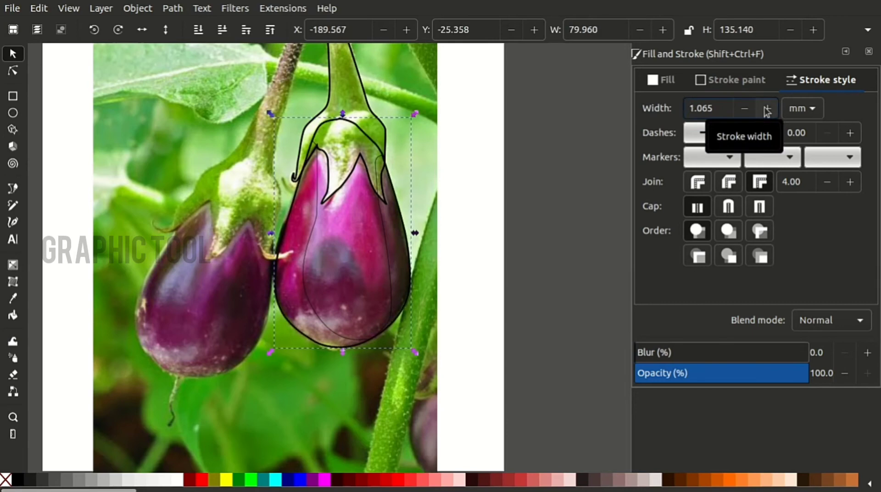
left_click(744, 110)
left_click(544, 179)
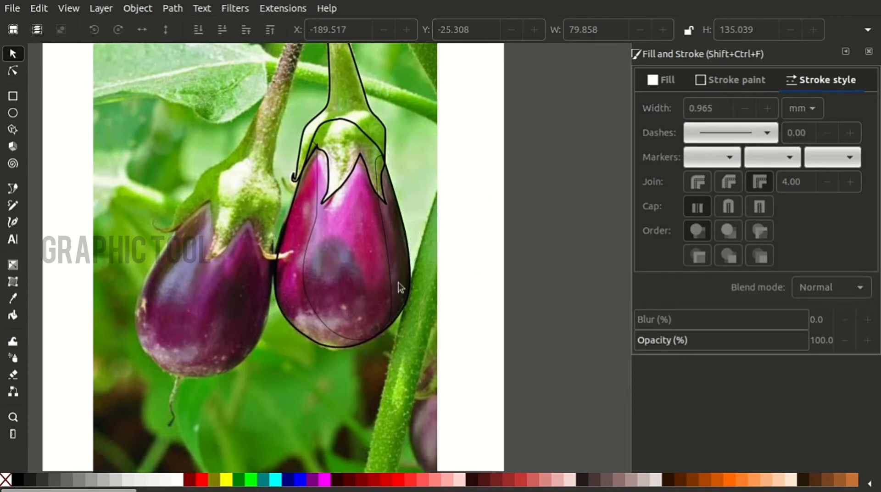
mouse_move(411, 306)
left_mouse_down()
mouse_move(423, 278)
mouse_move(448, 321)
left_mouse_up()
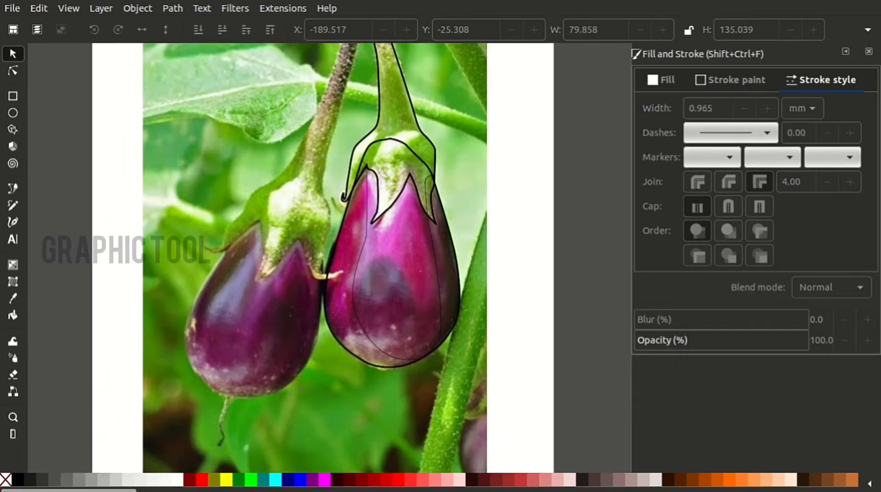
left_click(870, 54)
scroll(405, 257, "up", 3)
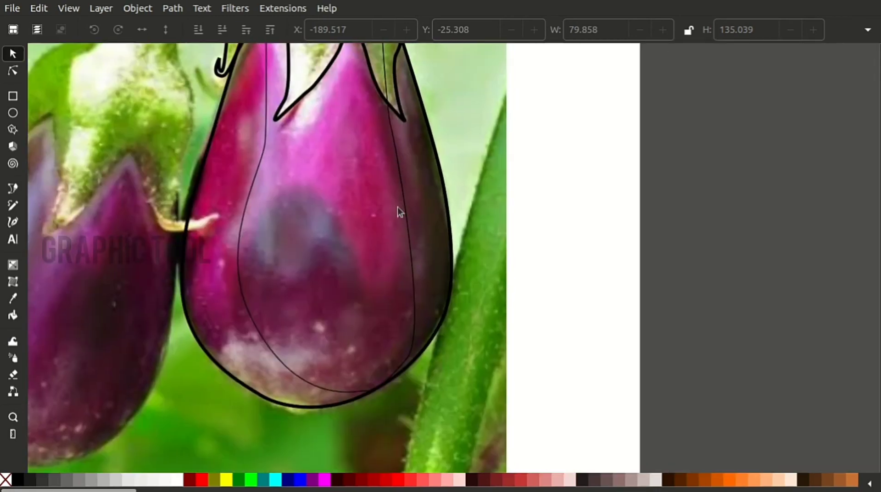
Step: Draw a narrow closed highlight shape about 5.5 by 23 on the left part of the eggplant body
scroll(397, 206, "up", 1)
key("b")
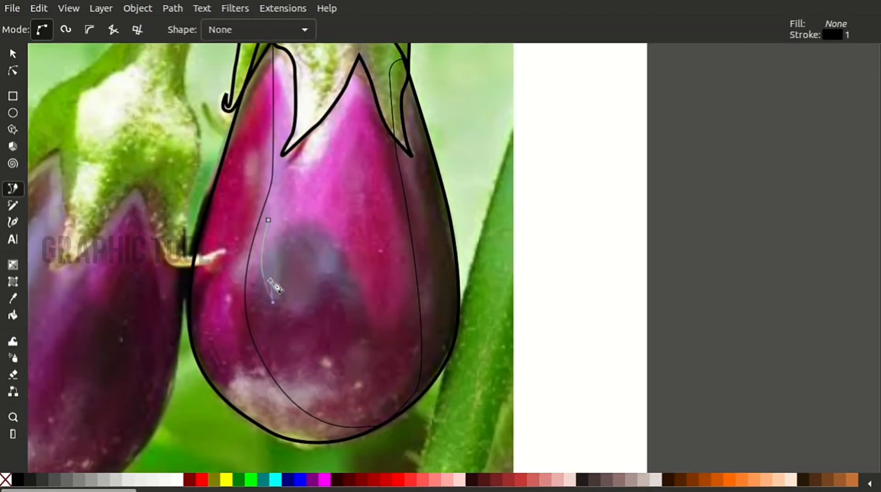
key("s")
left_click(480, 222)
Step: Unlock the reference photo and white background, keep only the photo selected and delete it
scroll(432, 229, "down", 3)
left_click_drag(432, 229, 411, 258)
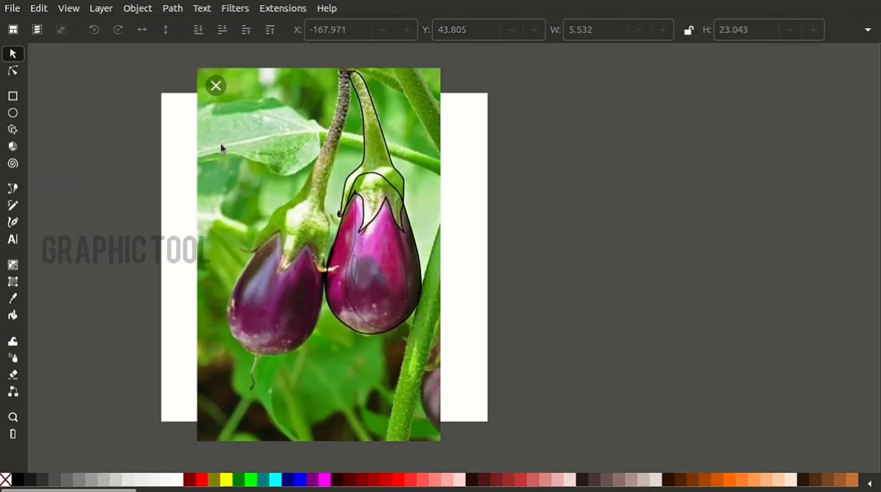
right_click(241, 137)
left_click(307, 311)
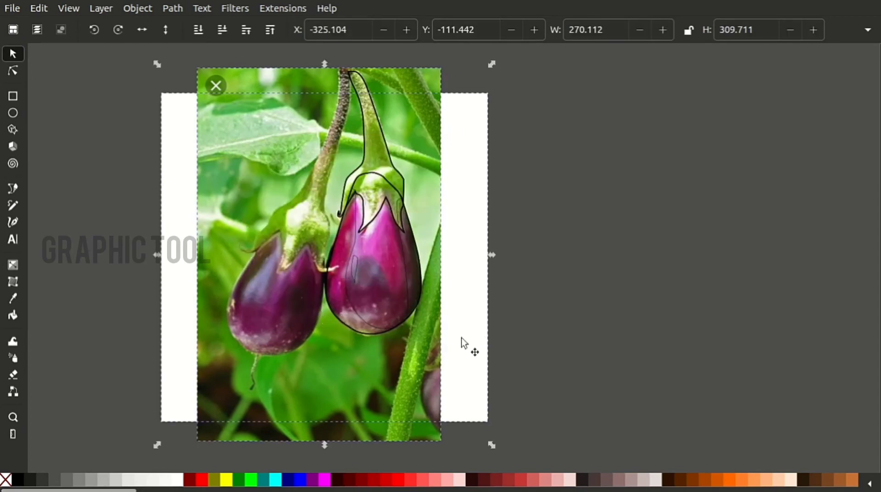
left_click(476, 340, "shift")
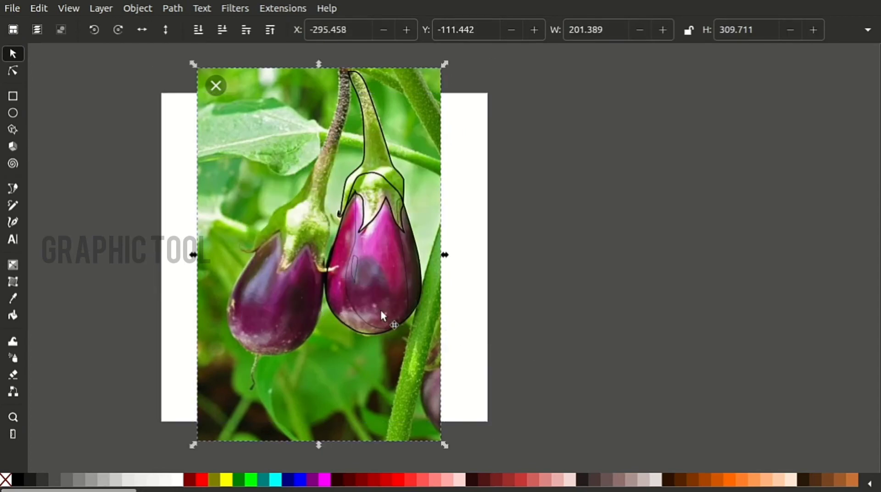
right_click(338, 359)
left_click(395, 162)
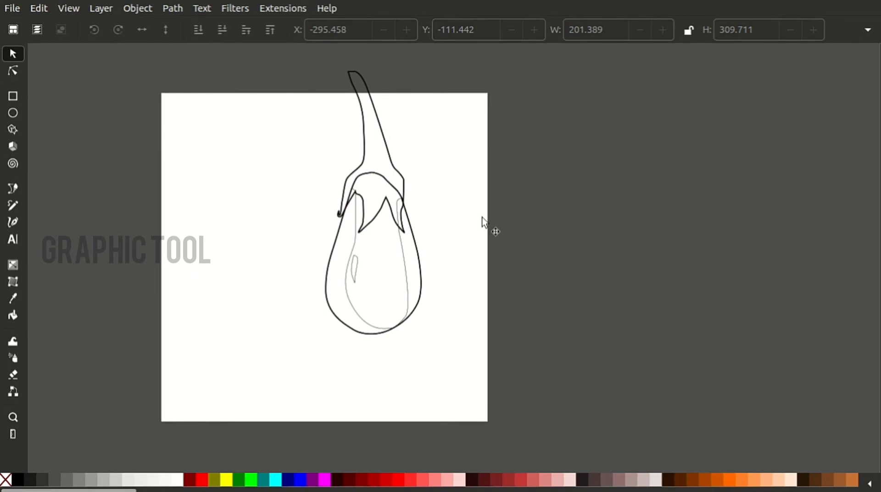
left_click_drag(350, 90, 365, 163)
left_click_drag(379, 263, 451, 439)
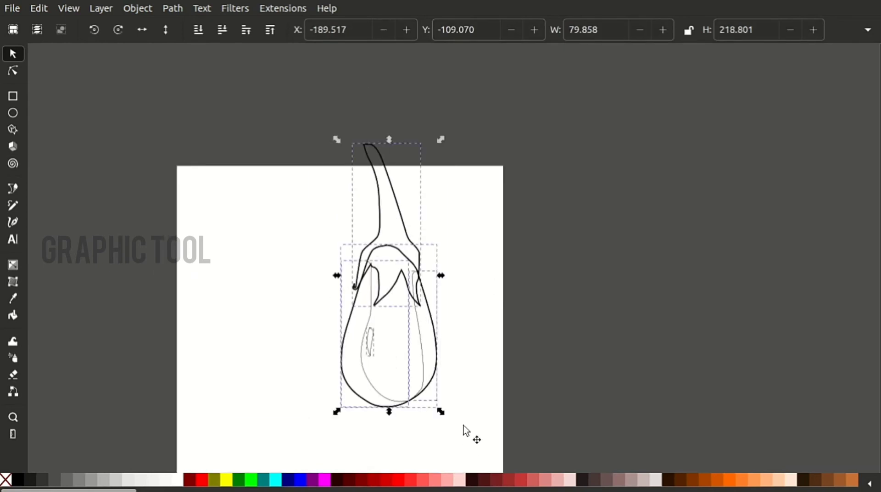
scroll(414, 219, "down", 5)
left_click_drag(418, 221, 393, 248)
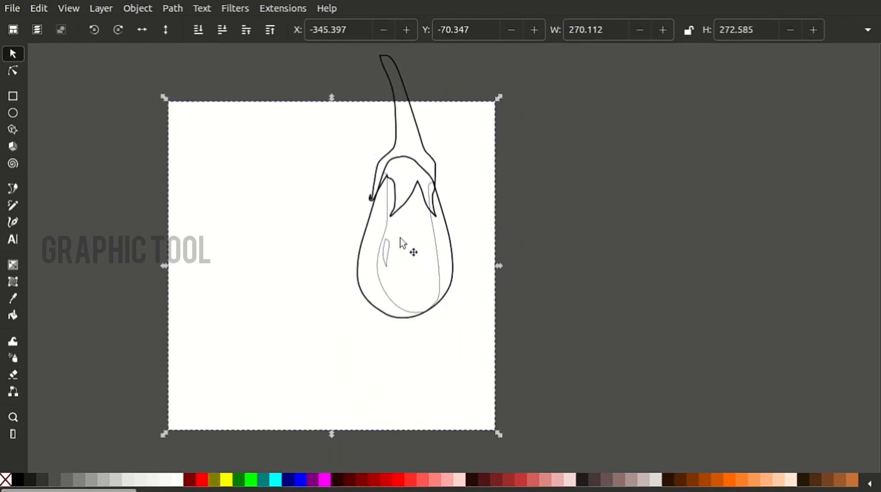
key("ctrl+z")
Step: Lock the white background and move the whole eggplant drawing to the page centre, at about X -224.6, Y -73.6
right_click(334, 260)
left_click(388, 470)
scroll(399, 94, "up", 4)
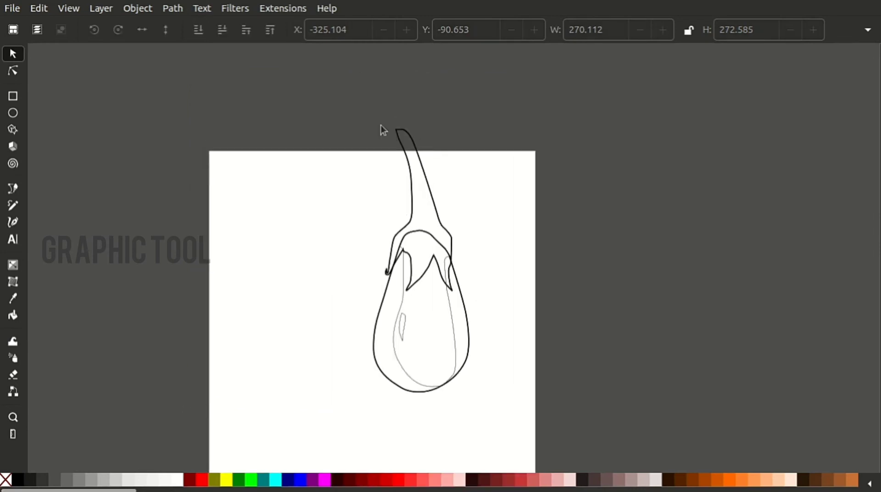
left_click_drag(344, 85, 498, 440)
scroll(498, 439, "down", 10)
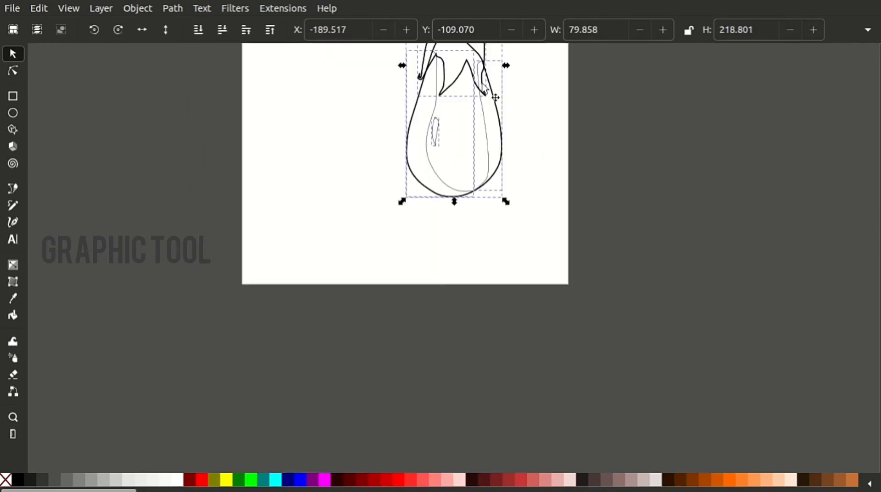
left_click_drag(479, 89, 438, 132)
left_click_drag(505, 165, 446, 342)
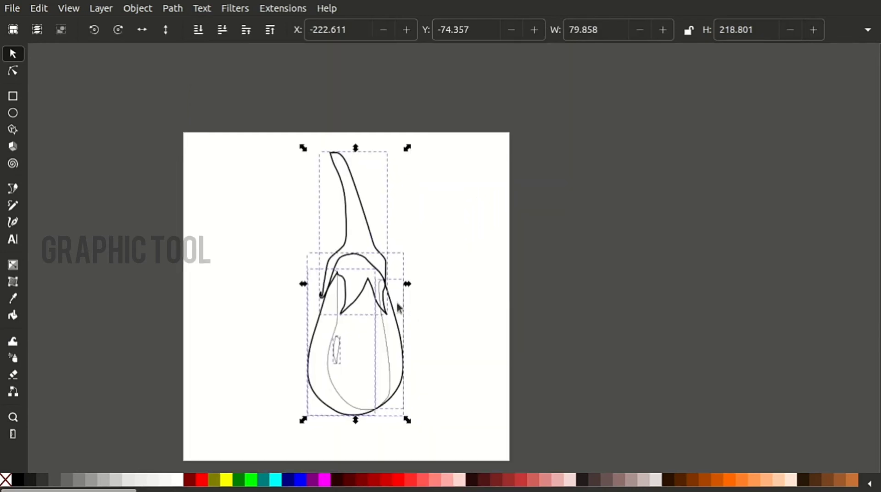
left_click_drag(374, 300, 367, 299)
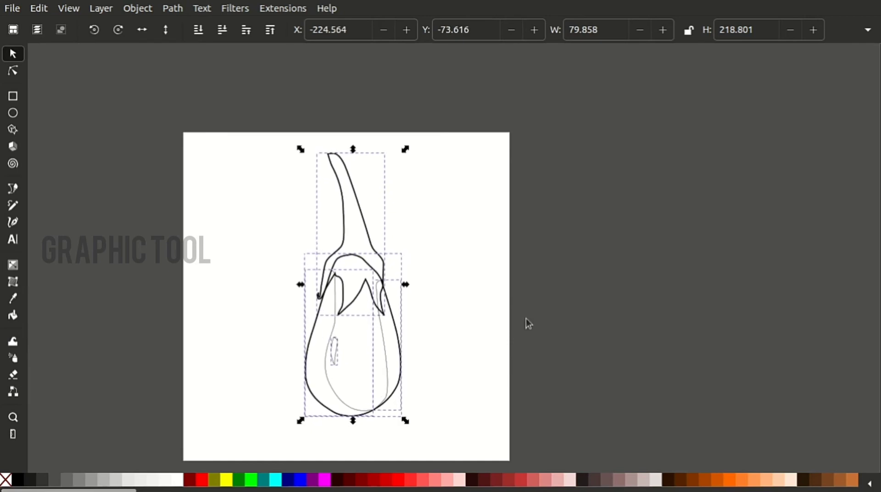
left_click(526, 318)
left_click_drag(544, 316, 569, 299)
Step: Draw a closed Bezier shape over the right half of the stem and cap, following the centre and extending past the outline
key("b")
scroll(408, 317, "up", 3)
left_click(412, 365)
left_click_drag(370, 292, 368, 277)
left_click(365, 239)
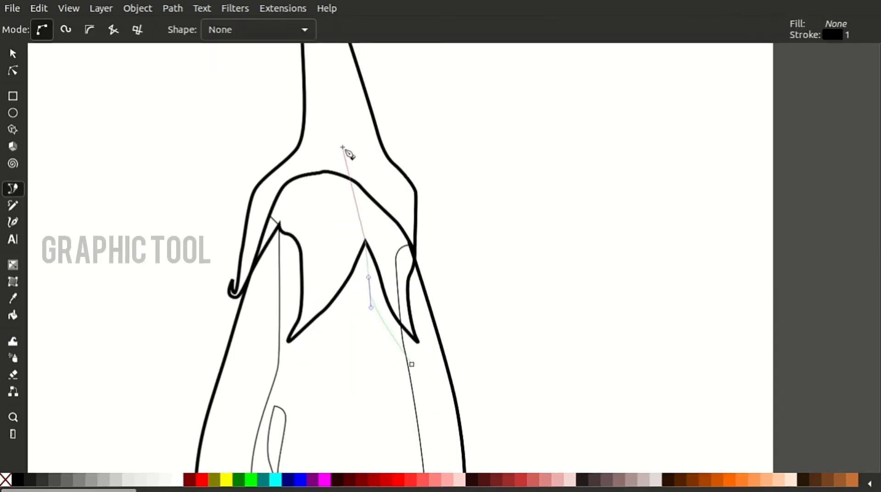
left_click_drag(343, 147, 338, 228)
left_click_drag(356, 229, 348, 191)
left_click_drag(321, 114, 317, 101)
left_click_drag(317, 101, 348, 310)
left_click_drag(314, 193, 299, 173)
left_click_drag(345, 176, 400, 191)
left_click_drag(589, 435, 434, 79)
left_click_drag(393, 243, 384, 303)
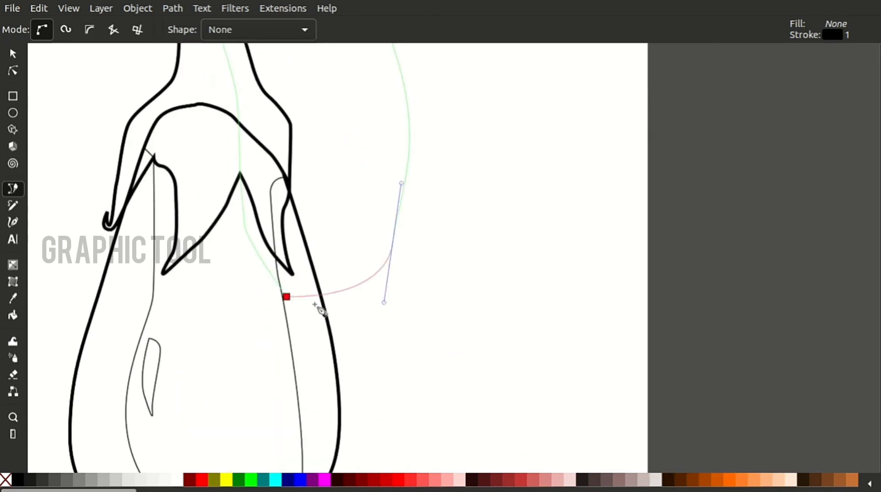
left_click(286, 297)
Step: Duplicate the stem and cap outline and intersect the copy with the large right-side shape
left_click(13, 54)
left_click_drag(158, 165, 242, 293)
right_click(212, 250)
left_click(249, 209)
left_click(273, 59)
left_click(314, 325, "shift")
left_click(183, 8)
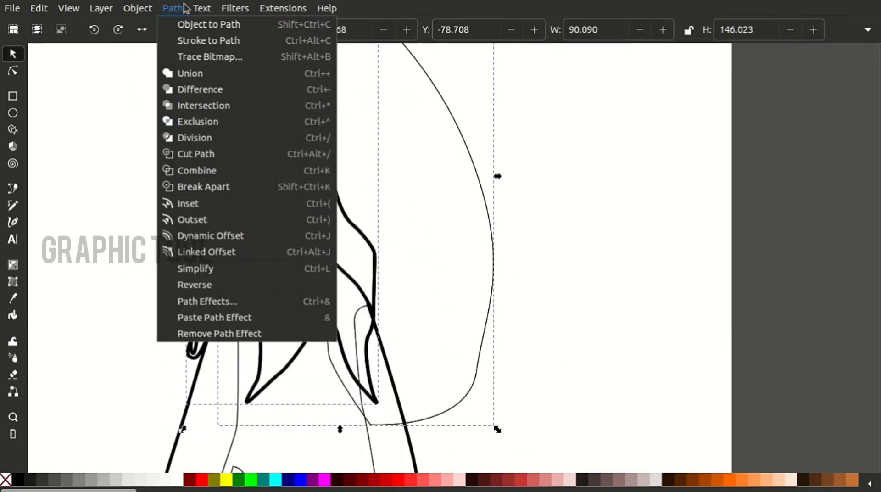
left_click(203, 106)
left_click(398, 294)
left_click(374, 284)
scroll(497, 262, "down", 1)
left_click(497, 262)
scroll(466, 367, "down", 1)
left_click_drag(466, 413, 412, 299)
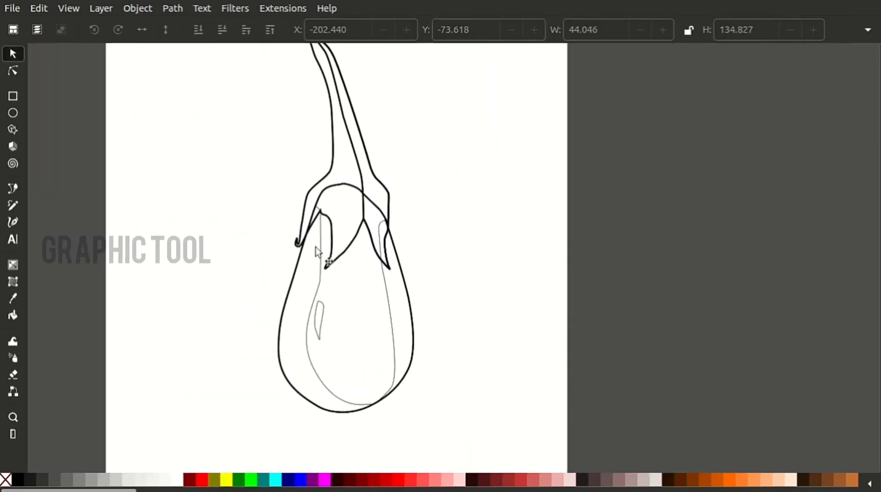
Step: Draw a closed Bezier shape over the left edge of the stem and cap, extending outside the outline
key("b")
left_click(320, 210)
scroll(320, 212, "up", 1)
left_click_drag(344, 98, 340, 69)
left_click_drag(339, 69, 357, 131)
left_click_drag(333, 93, 330, 94)
left_click_drag(238, 295, 233, 331)
left_click_drag(271, 336, 286, 331)
left_click_drag(320, 319, 329, 299)
key("BackSpace")
left_click(311, 319)
left_click(337, 270)
Step: Duplicate the stem and cap outline and intersect the copy with the left-side shape
key("s")
left_click(333, 235)
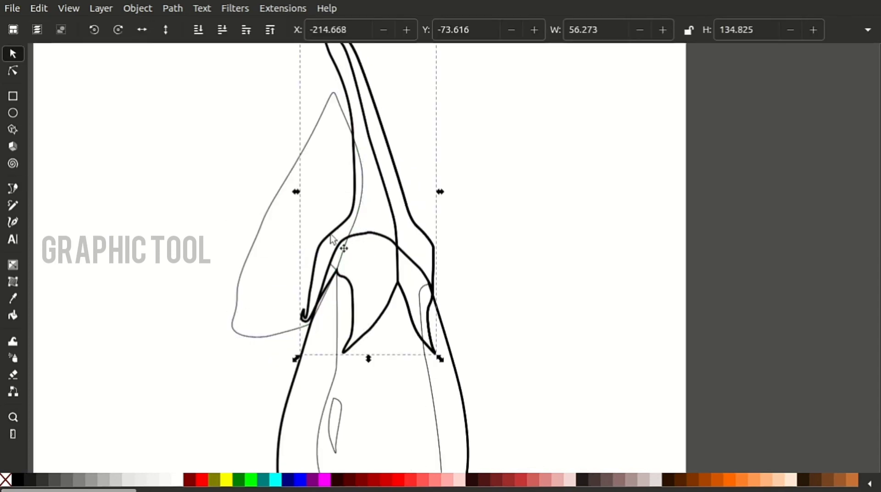
key("ctrl+d")
left_click(247, 253, "shift")
key("ctrl+asterisk")
scroll(454, 260, "down", 1)
scroll(378, 279, "down", 2)
scroll(106, 256, "left", 1)
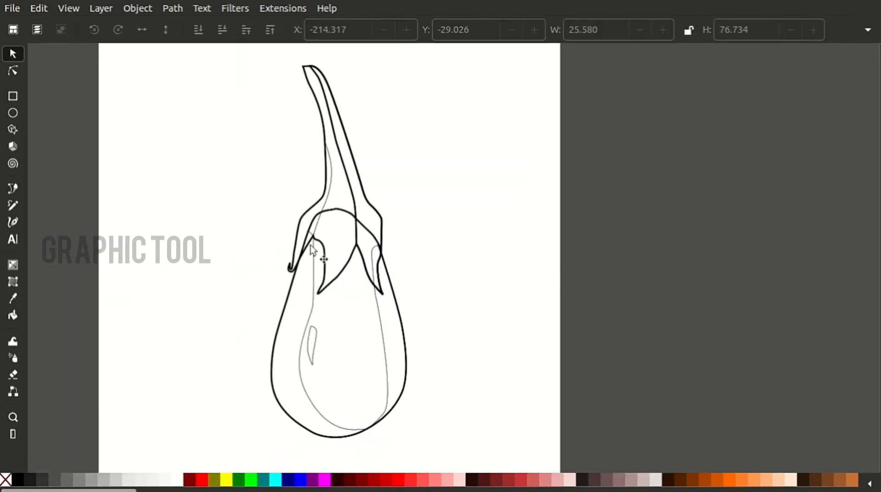
Step: Fill the stem and cap's right strip, centre and left strip with progressively lighter greens
left_click(310, 245)
scroll(435, 231, "left", 1)
left_click(403, 234)
scroll(291, 484, "down", 10)
scroll(291, 485, "down", 10)
left_click(459, 480)
left_click(362, 276)
left_click(471, 480)
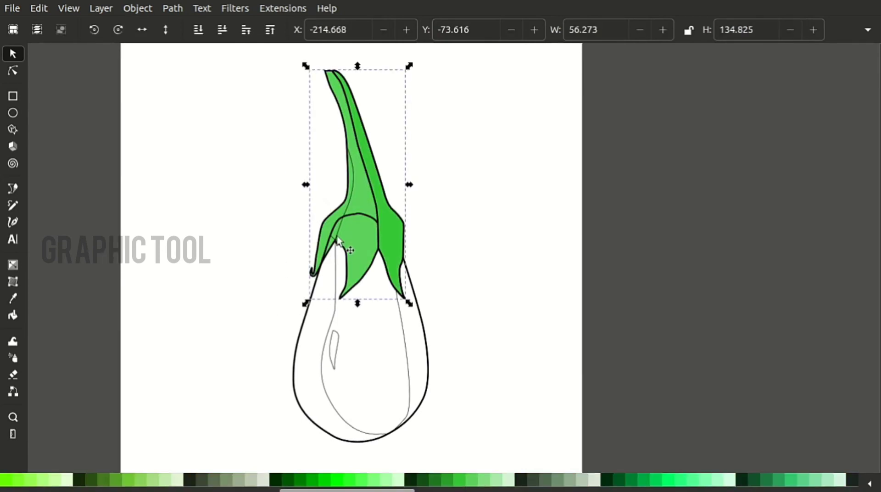
left_click(339, 235)
left_click(485, 479)
left_click(485, 367)
Step: Fill the eggplant body with medium purple and its right-side shading shape with very dark purple
scroll(484, 363, "up", 1)
left_click(358, 331)
scroll(407, 468, "up", 3)
scroll(408, 482, "right", 5)
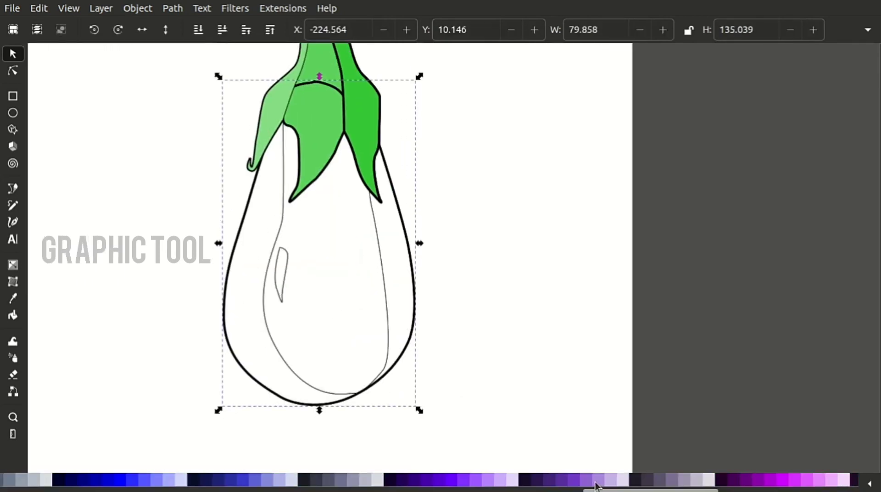
left_click(571, 482)
scroll(301, 140, "up", 2)
left_click(418, 324)
left_click(549, 480)
Step: Fill the small highlight with light purple and both side shading shapes with the same deep purple
left_click(302, 312)
left_click(586, 480)
left_click(271, 324)
left_click(563, 480)
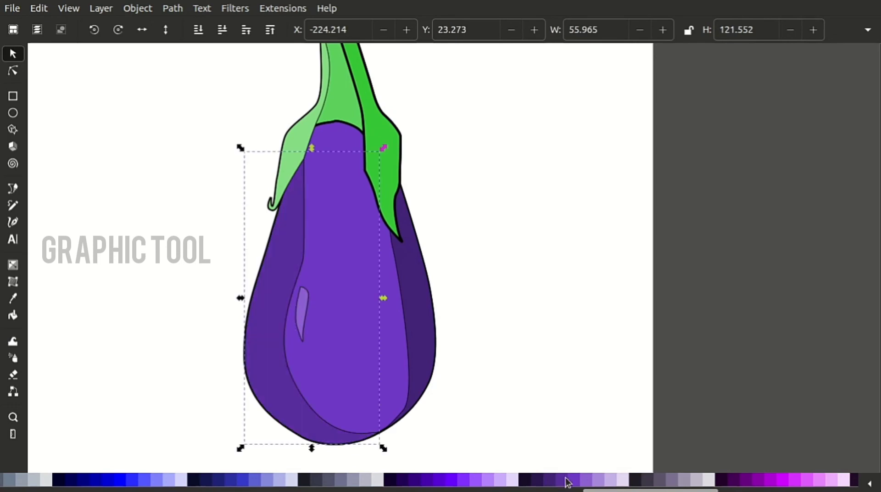
left_click(419, 324)
left_click(563, 480)
left_click(562, 480)
Step: Raise the main stem and cap shape above the purple body
scroll(317, 220, "down", 1)
left_click(313, 200)
left_click(282, 257)
left_click(246, 30)
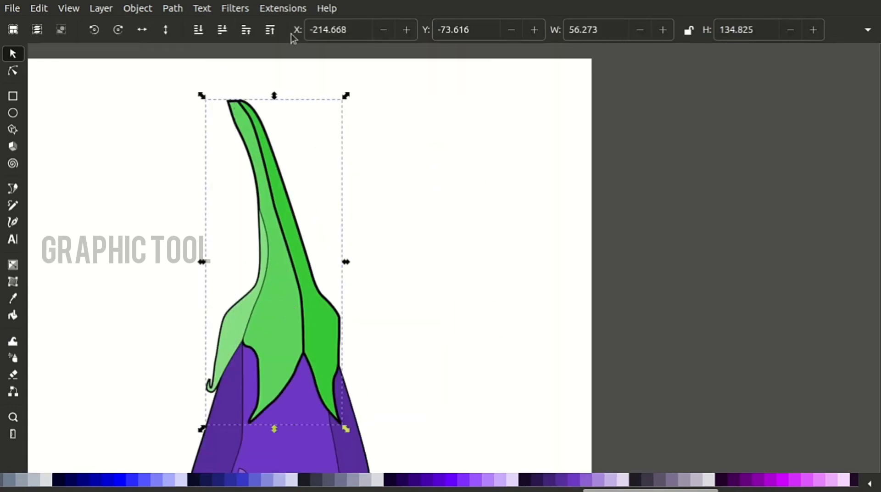
Step: Darken the stem's green fill, then give the right strip darker green 318b31ff and the left strip a lighter green
key("ctrl+shift+f")
mouse_move(732, 198)
left_mouse_down()
mouse_move(706, 220)
mouse_move(721, 220)
left_mouse_up()
left_click(325, 335)
left_click(13, 298)
left_click(281, 299)
left_click(235, 319)
left_click(280, 298)
left_click(12, 54)
Step: Remove the outlines from the left and right shading strips of the stem and cap
left_click(319, 312)
left_click(822, 80)
left_click(234, 316)
left_click(661, 79)
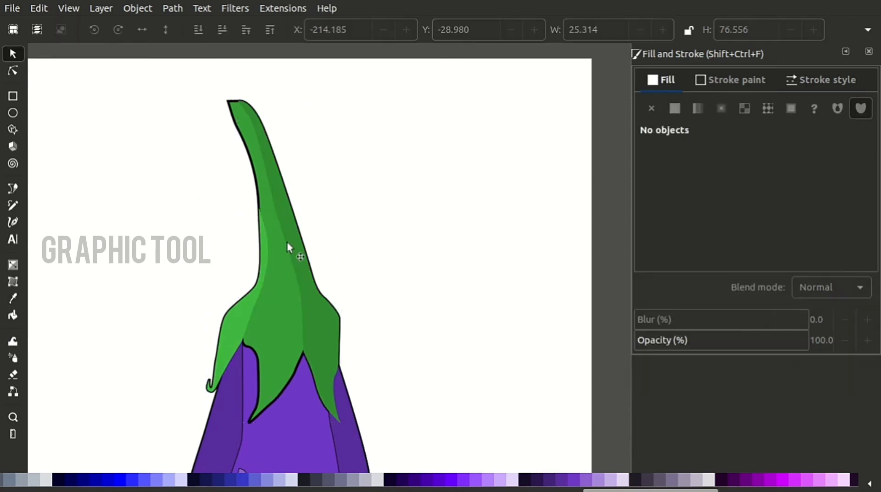
left_click(288, 242)
scroll(360, 384, "down", 1)
left_click_drag(347, 387, 342, 372)
left_click_drag(322, 324, 312, 324)
key("ctrl+z")
key("ctrl+z")
left_click(370, 315)
Step: Recolour the eggplant body a more saturated purple, with a darker right-side shade and a lighter left-side shade
scroll(370, 315, "down", 5)
left_click(332, 220)
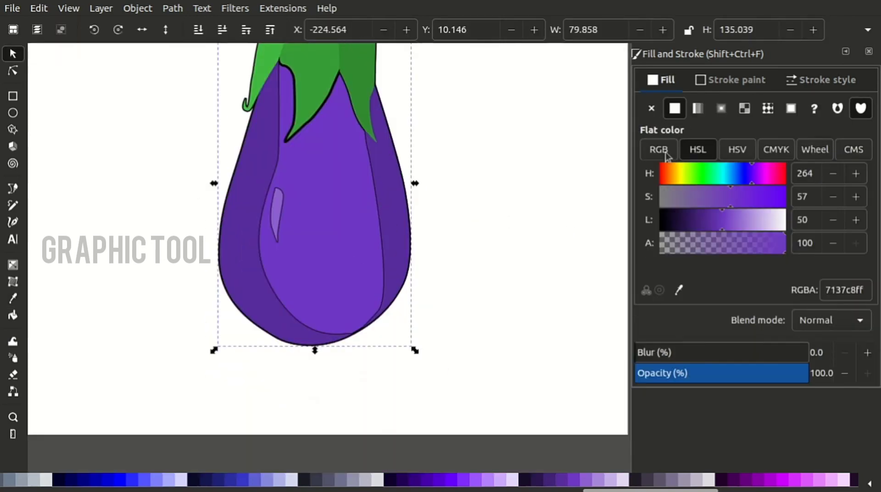
left_click(393, 238)
mouse_move(723, 219)
left_mouse_down()
mouse_move(715, 220)
mouse_move(732, 221)
mouse_move(724, 222)
left_mouse_up()
left_click(13, 298)
left_click(331, 234)
left_click(261, 293)
left_click(13, 298)
left_click(13, 54)
Step: Remove the outlines from the left and right shading shapes of the eggplant body
left_click(395, 244)
left_click(822, 79)
left_click(243, 257)
left_click(745, 109)
left_click(662, 80)
left_click(455, 299)
scroll(454, 298, "down", 1)
scroll(482, 184, "up", 1)
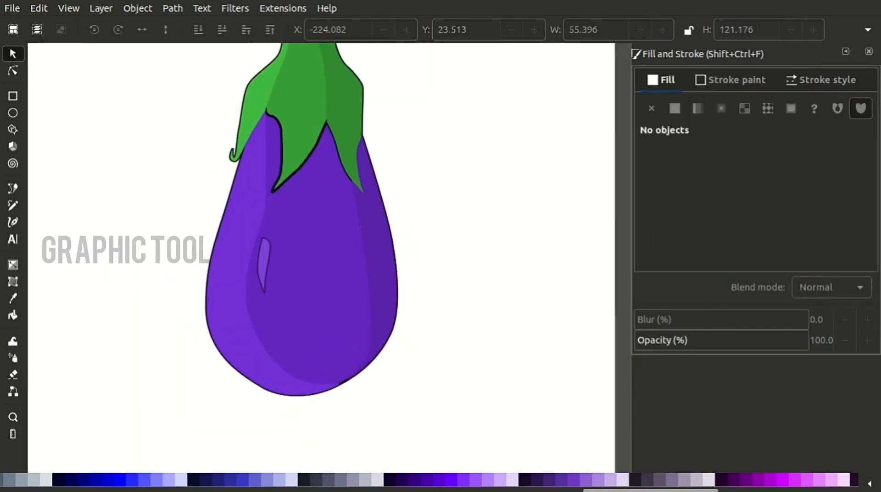
left_click(321, 257)
left_click(822, 80)
left_click(446, 265)
left_click(317, 266)
left_click(662, 80)
left_click(466, 242)
Step: Restack the stem and cap shape in front of the eggplant body, with its green shading strips above it
scroll(466, 242, "down", 1)
scroll(404, 239, "up", 5)
left_click_drag(317, 294, 291, 244)
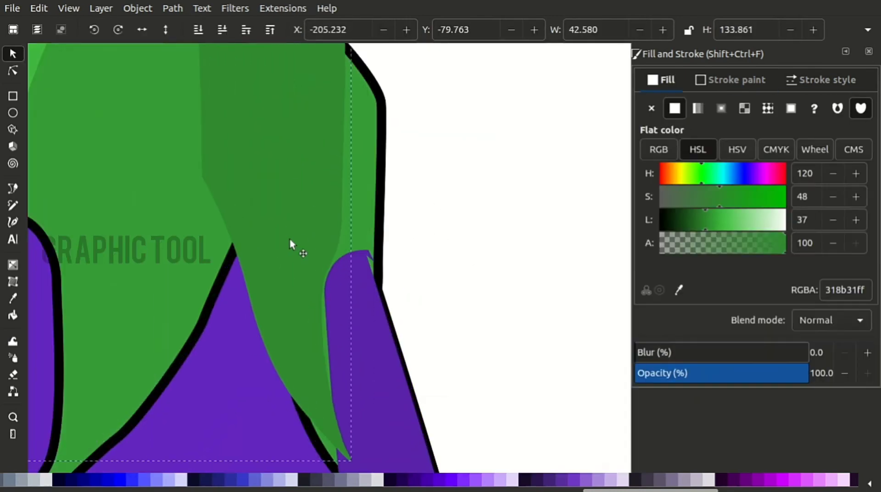
left_click(337, 184)
left_click(294, 170)
left_click(338, 224)
left_click(269, 30)
scroll(445, 202, "up", 2)
left_click(351, 227)
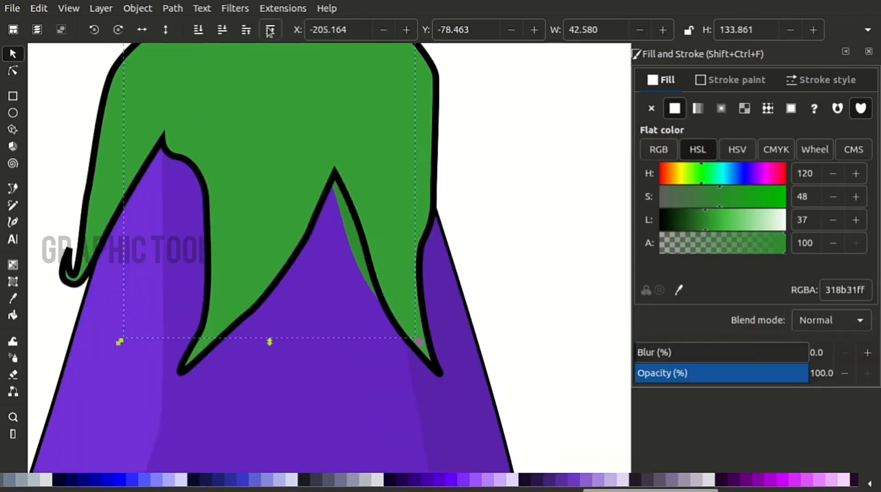
scroll(297, 367, "down", 4)
left_click(246, 207)
Step: Move the right green strip's outer nodes inward along the cap's shoulder and lower stem, clear of the black outline
scroll(364, 317, "up", 2)
left_click_drag(277, 306, 284, 324)
double_click(283, 318)
scroll(299, 293, "up", 3)
left_click_drag(304, 245, 299, 248)
scroll(293, 243, "up", 3)
left_click_drag(319, 281, 315, 281)
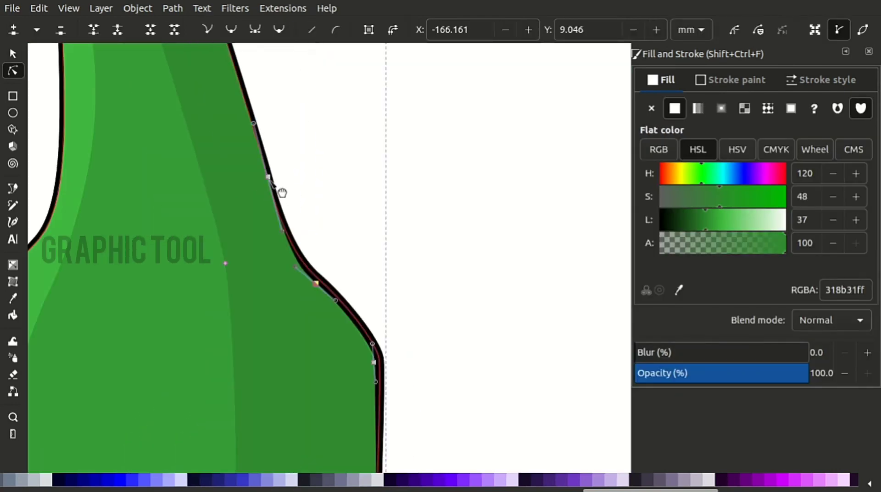
left_click_drag(269, 178, 265, 179)
scroll(270, 179, "up", 4)
left_click_drag(276, 208, 272, 211)
left_click_drag(241, 125, 238, 126)
Step: Move the right strip's upper nodes inside the outline at the curved tip of the stem
scroll(238, 127, "up", 4)
scroll(275, 207, "up", 3)
left_click_drag(229, 226, 237, 232)
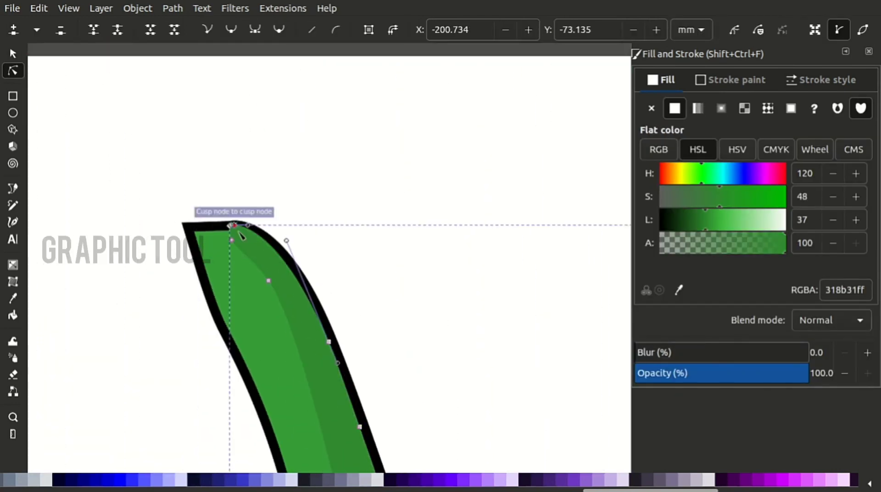
scroll(248, 202, "up", 2)
left_click_drag(220, 276, 247, 278)
scroll(257, 275, "down", 5)
scroll(396, 416, "up", 3)
Step: Fit the right strip's remaining edge nodes inside the black outline and finish editing its path
left_click_drag(375, 253, 370, 258)
left_click_drag(362, 328, 356, 328)
scroll(360, 338, "down", 3)
left_click_drag(296, 363, 297, 361)
scroll(285, 321, "up", 3)
left_click_drag(248, 251, 253, 255)
scroll(254, 256, "up", 5)
left_click_drag(227, 226, 226, 179)
scroll(390, 316, "down", 7)
left_click(13, 54)
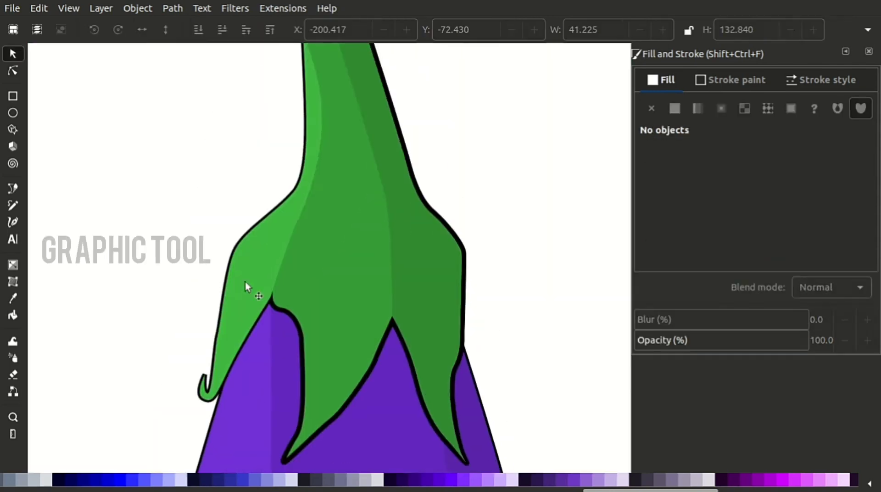
Step: Move the left light-green strip's nodes inside the outline around the cap's curled tip and lower edge
left_click(315, 131)
left_click(12, 71)
scroll(288, 218, "up", 3)
left_click_drag(279, 256, 275, 253)
left_click_drag(242, 311, 235, 306)
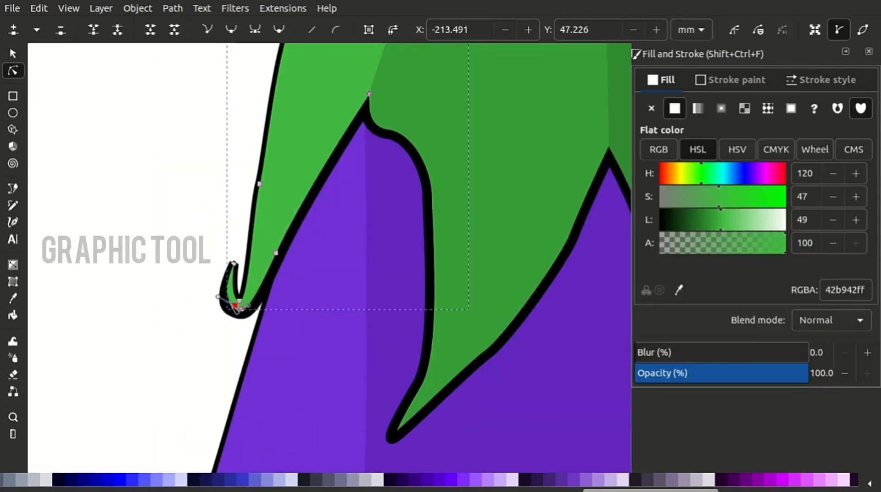
scroll(232, 289, "up", 3)
left_click_drag(239, 365, 254, 331)
Step: Fit the left strip's outer nodes inside the outline up the cap's side and around its shoulder
scroll(265, 339, "up", 6)
left_click_drag(234, 385, 247, 319)
scroll(257, 294, "up", 3)
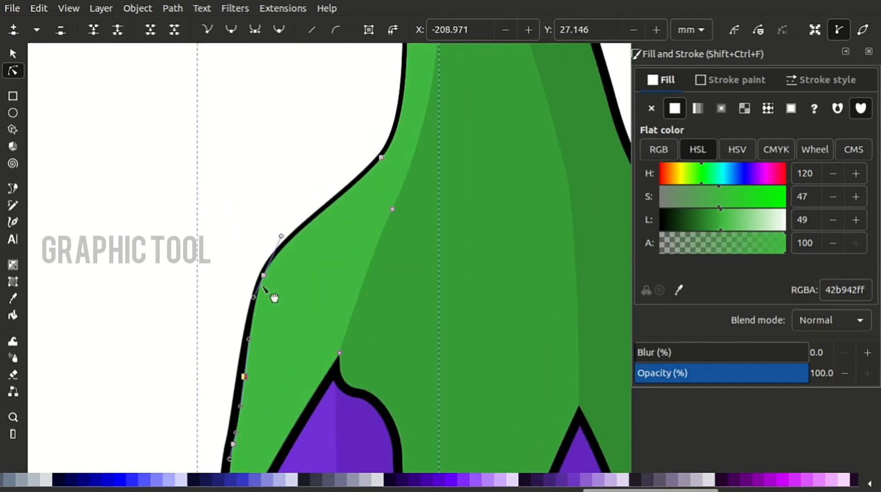
left_click_drag(260, 279, 269, 276)
scroll(276, 280, "up", 3)
left_click_drag(296, 260, 280, 252)
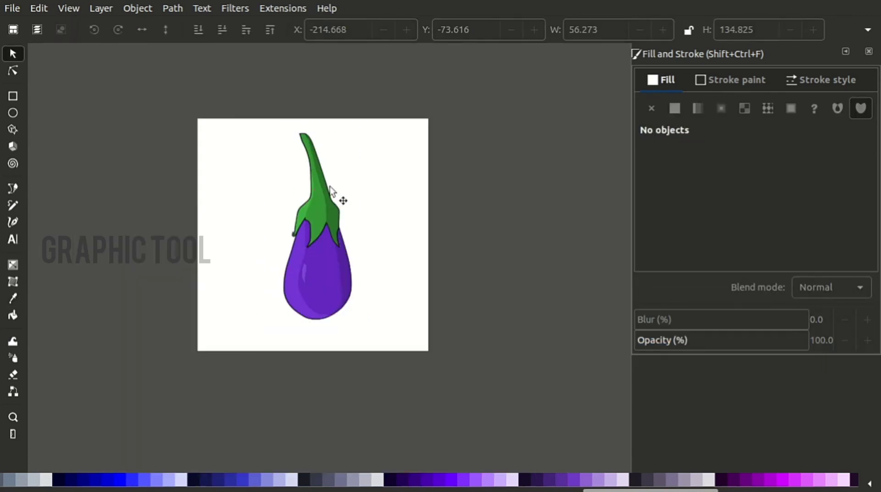
Step: Adjust the stacking order of the stem and cap shape relative to its shading strips
left_click(331, 190)
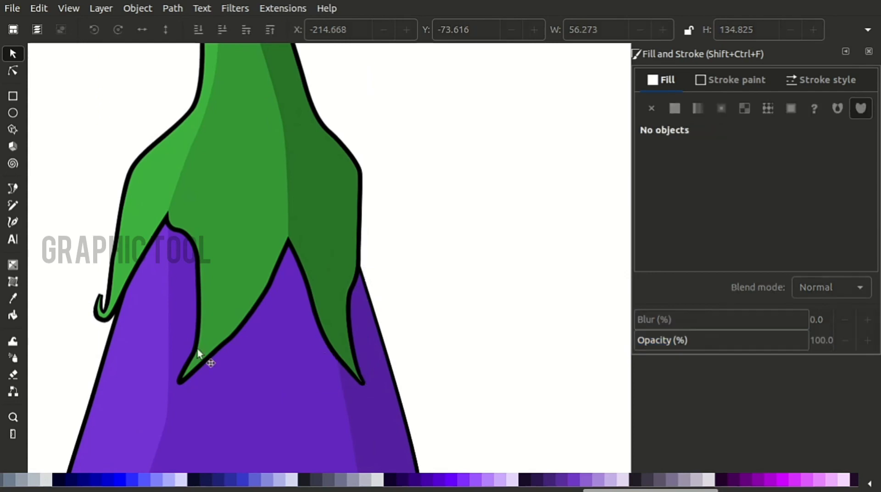
left_click(197, 351)
left_click(675, 108)
left_click(199, 30)
left_click(833, 173)
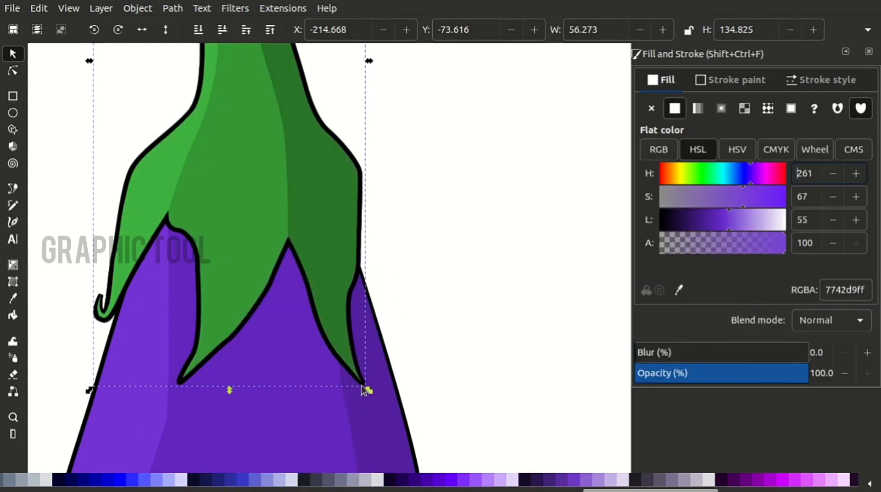
left_click(247, 30)
left_click(198, 30)
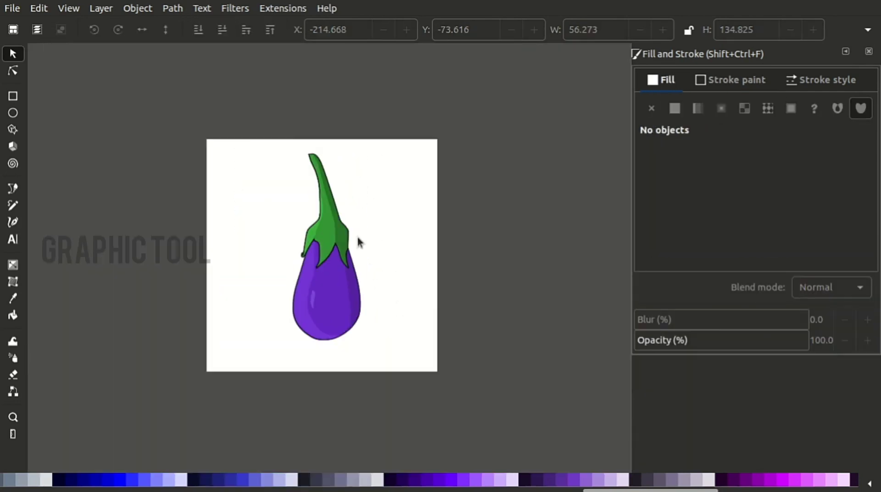
Step: Group the whole eggplant, scale it down and place a flat black ellipse about 153 wide beneath it
right_click(323, 257)
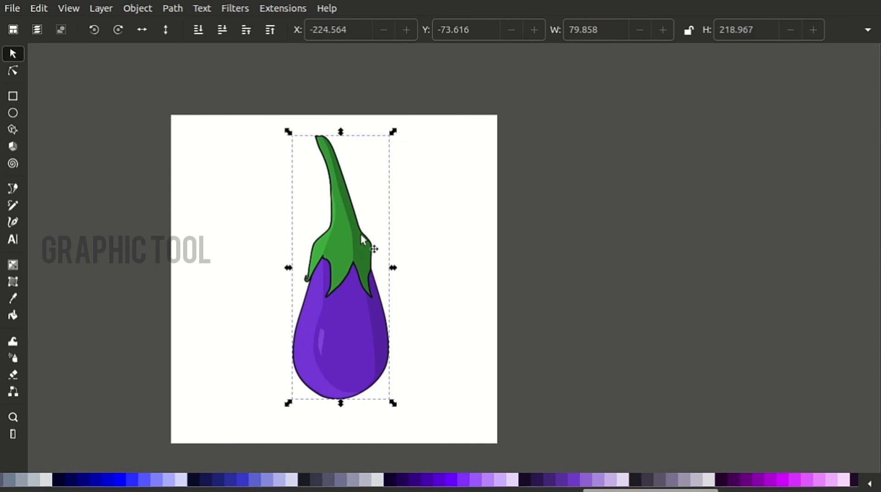
left_click(368, 358)
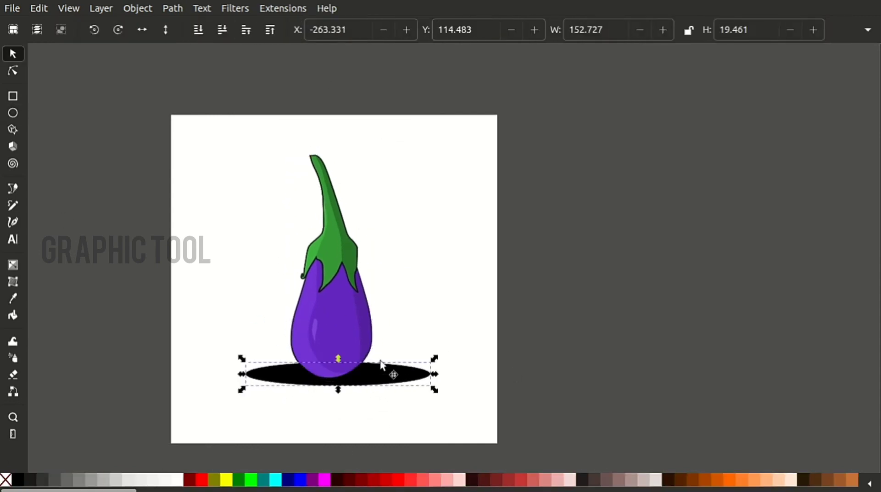
Step: Fill the ellipse with light grey d1d1d1ff, flatten it to about 15 high and reposition it under the eggplant as a ground shadow
key("shift+ctrl+f")
left_click(729, 220)
left_click_drag(728, 220, 768, 220)
left_click_drag(349, 324, 350, 331)
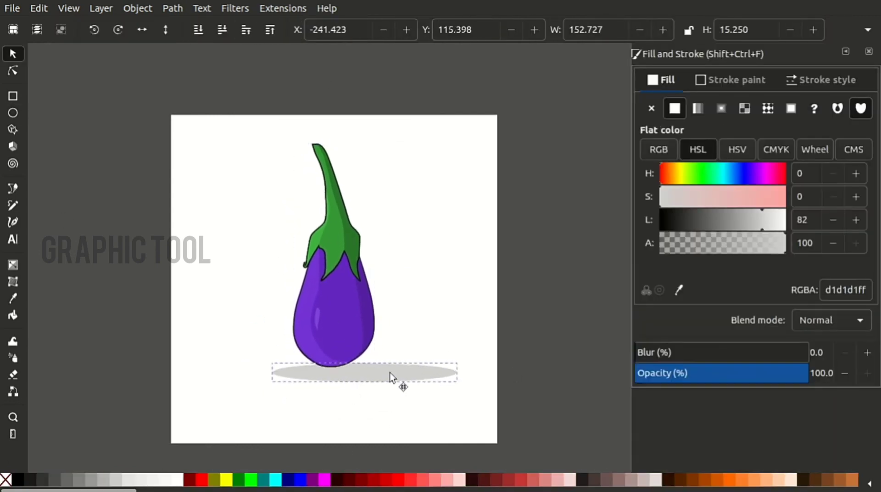